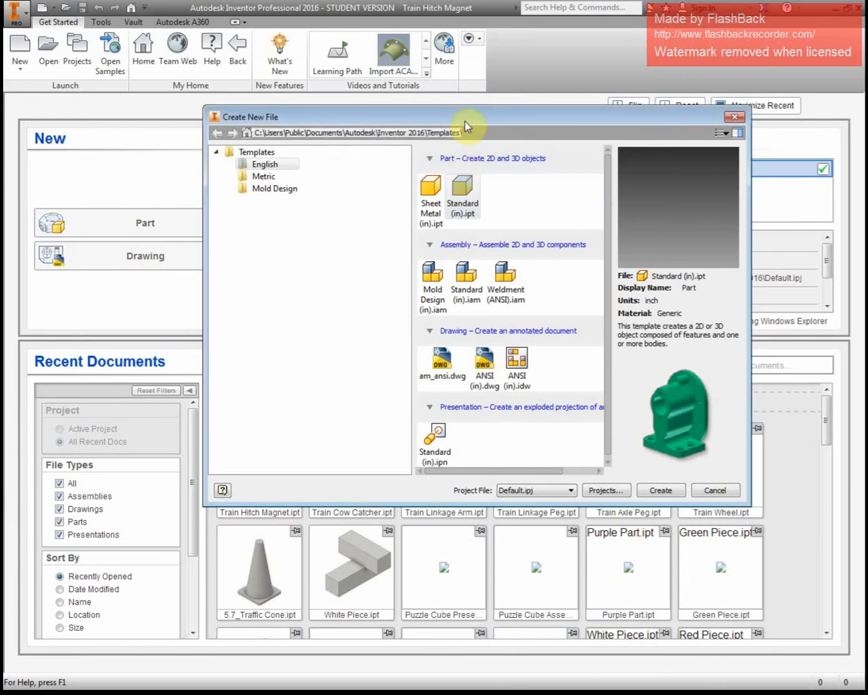
Create a new assembly from the English Standard (in).iam template.
left_click_drag(465, 121, 398, 135)
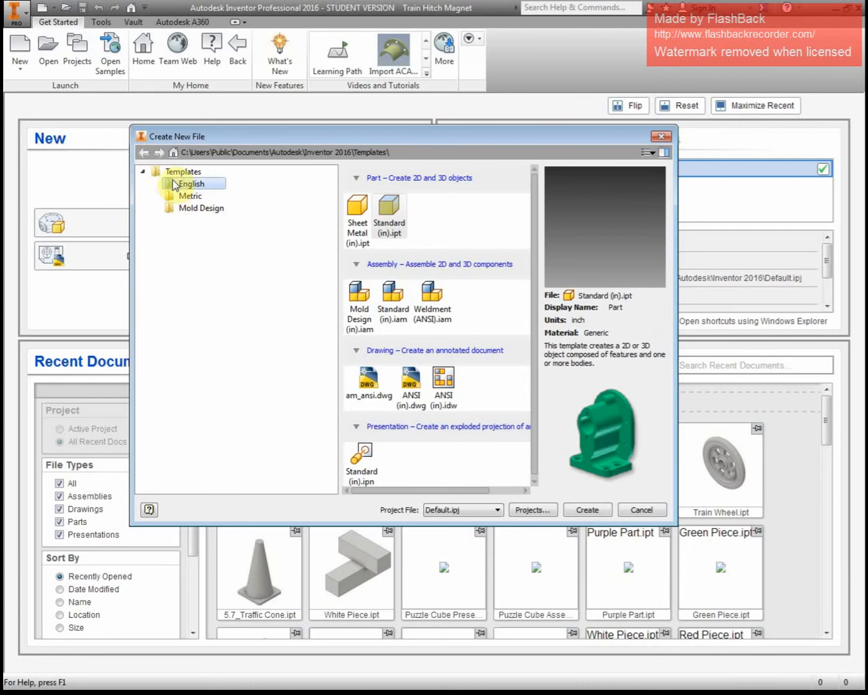
double_click(393, 297)
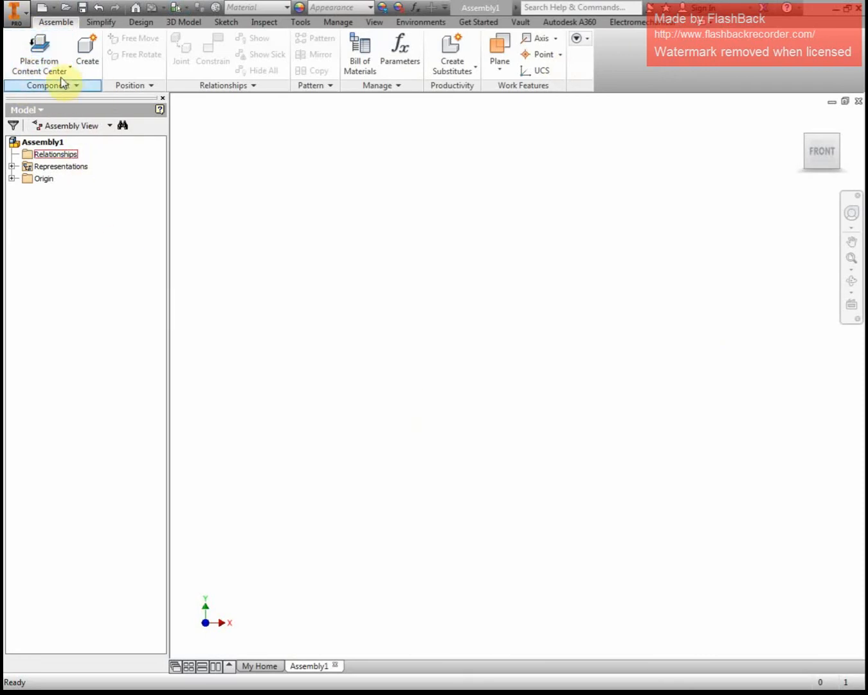
Place one Train Body part from the Train Parts folder into the assembly.
left_click(61, 65)
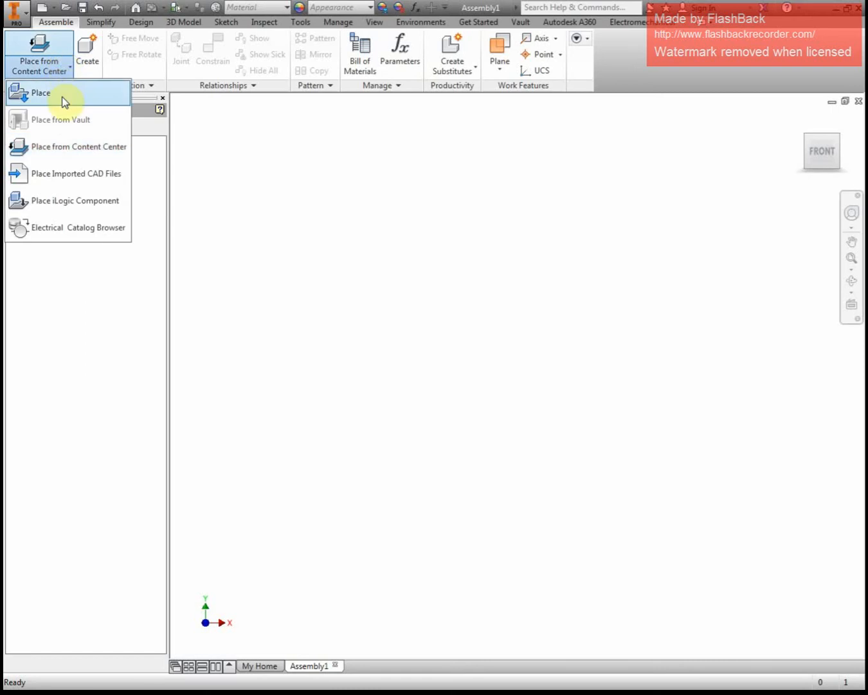
left_click(60, 97)
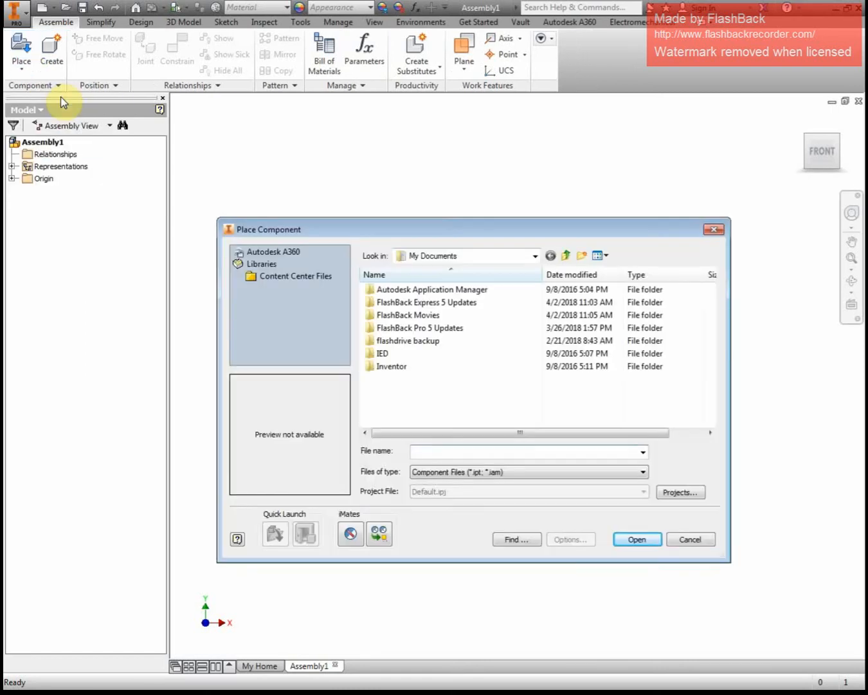
left_click(527, 256)
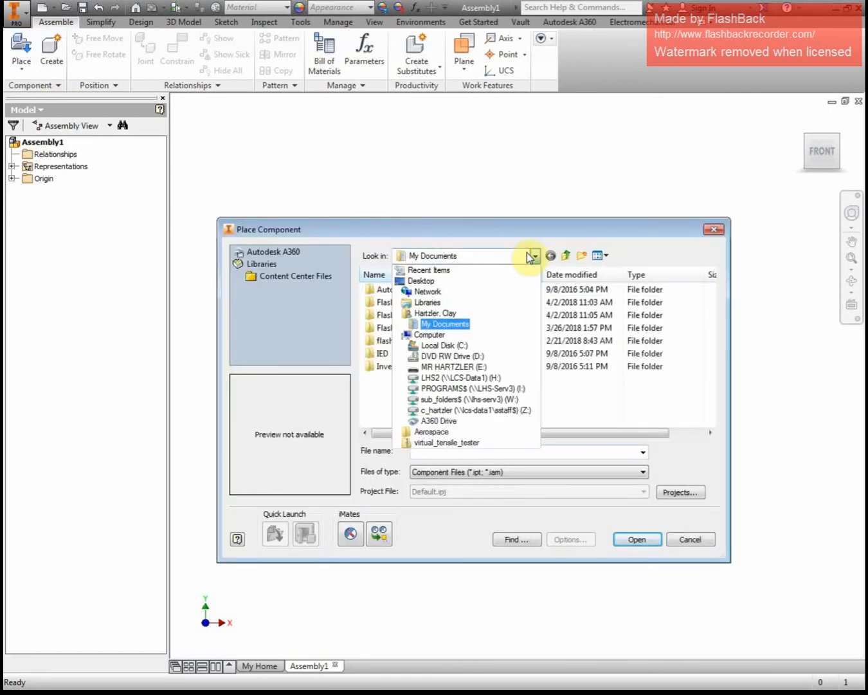
left_click(435, 367)
scroll(431, 367, "down", 1)
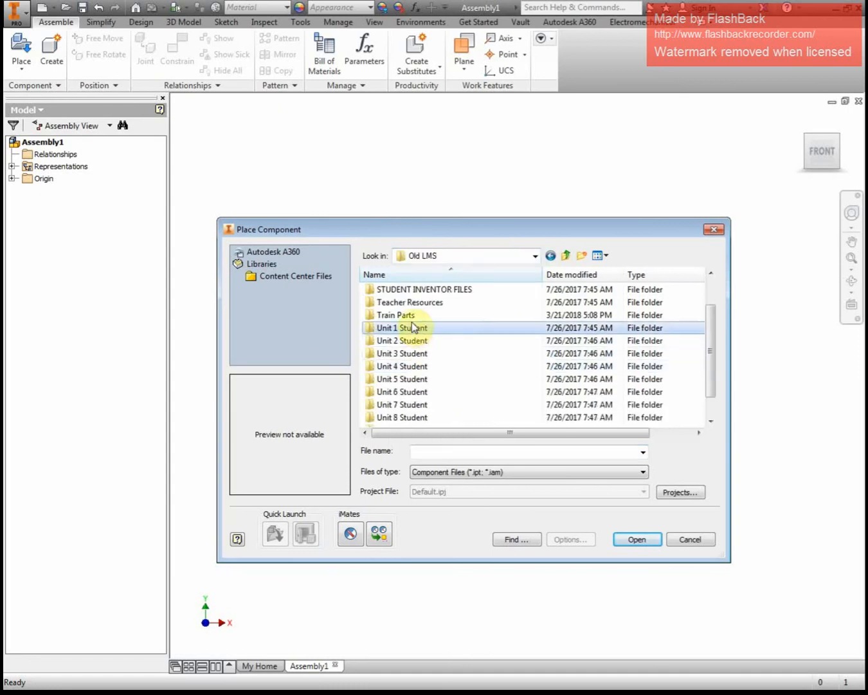
double_click(395, 315)
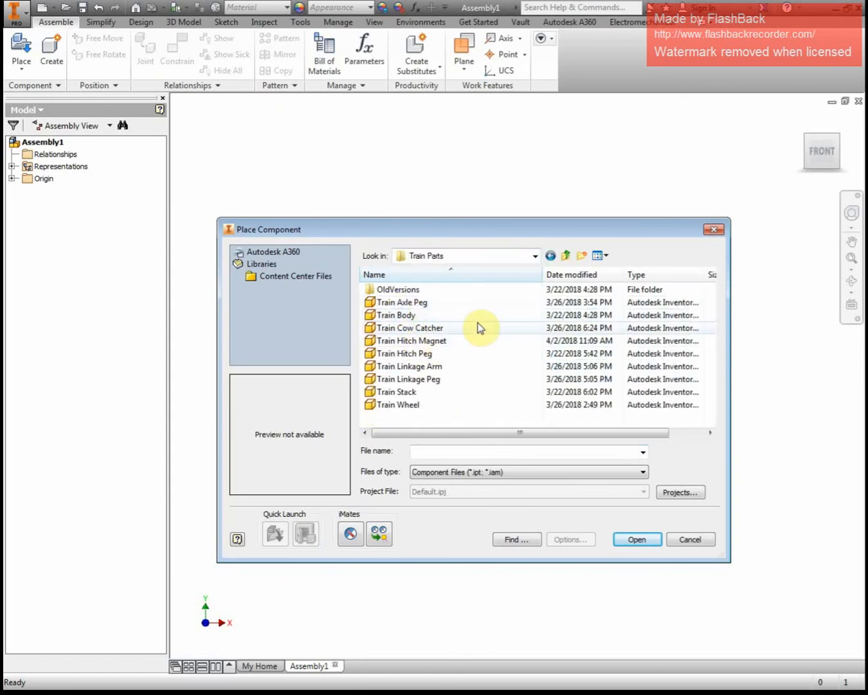
double_click(419, 316)
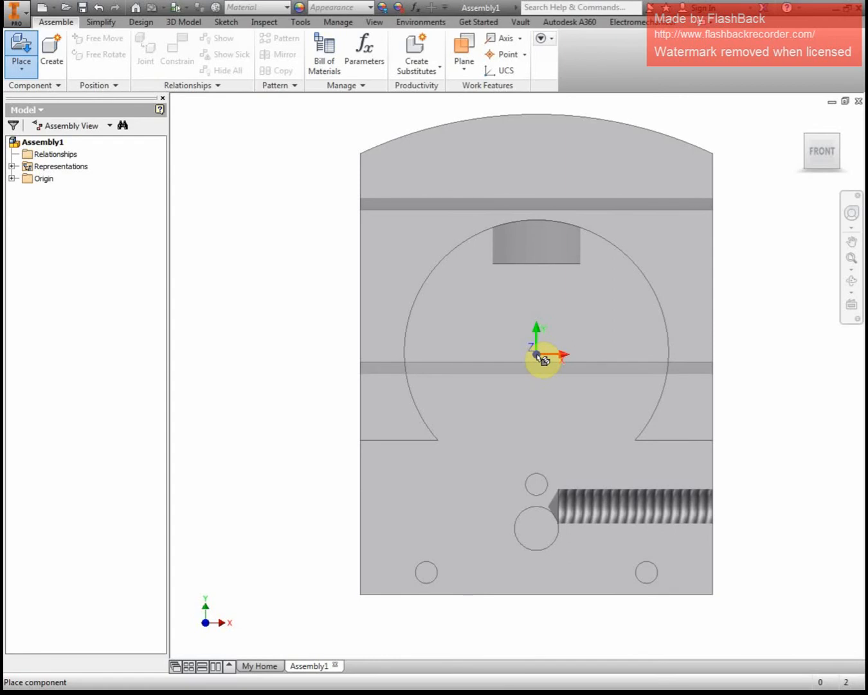
left_click(543, 359)
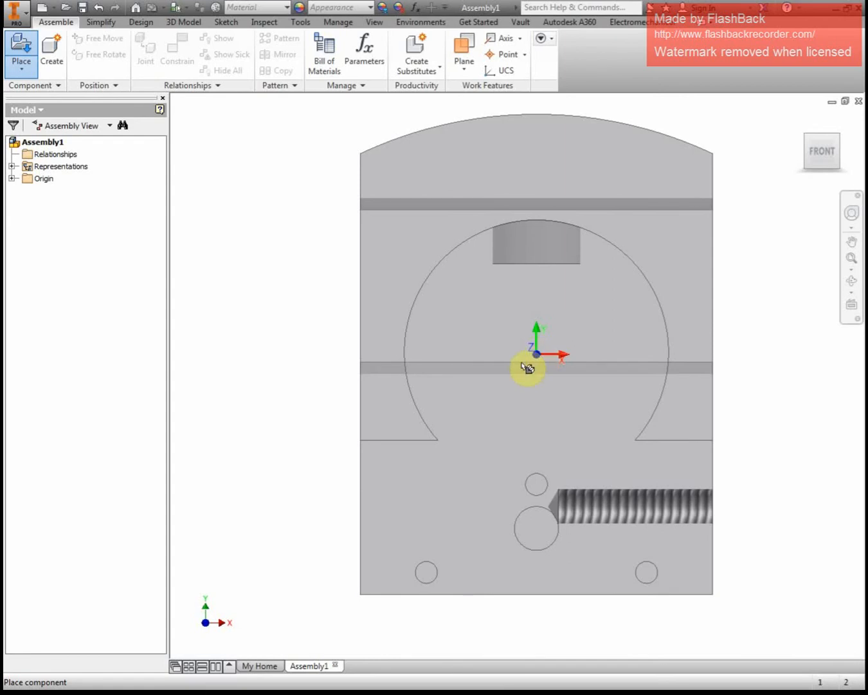
scroll(340, 278, "down", 5)
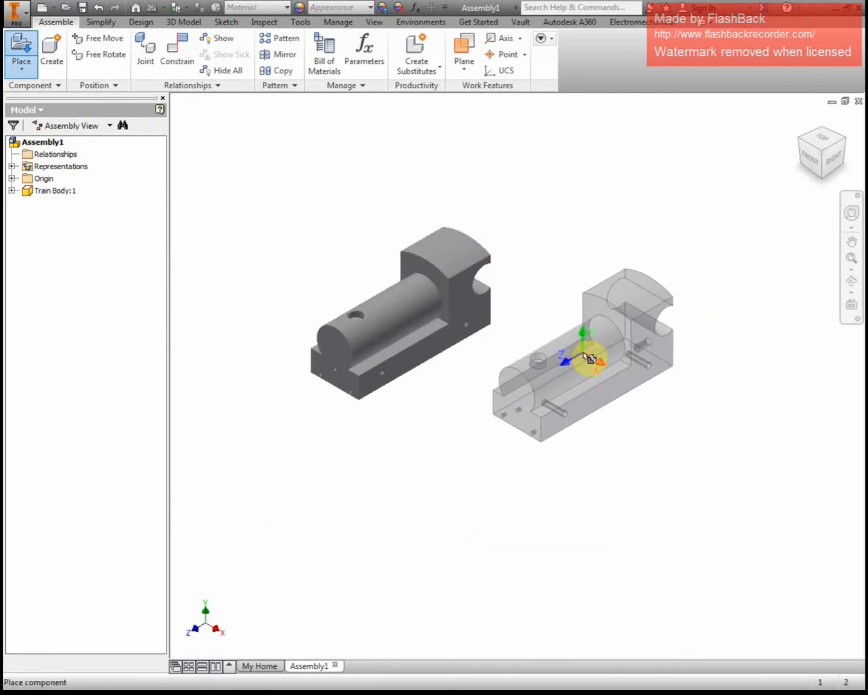
key("Escape")
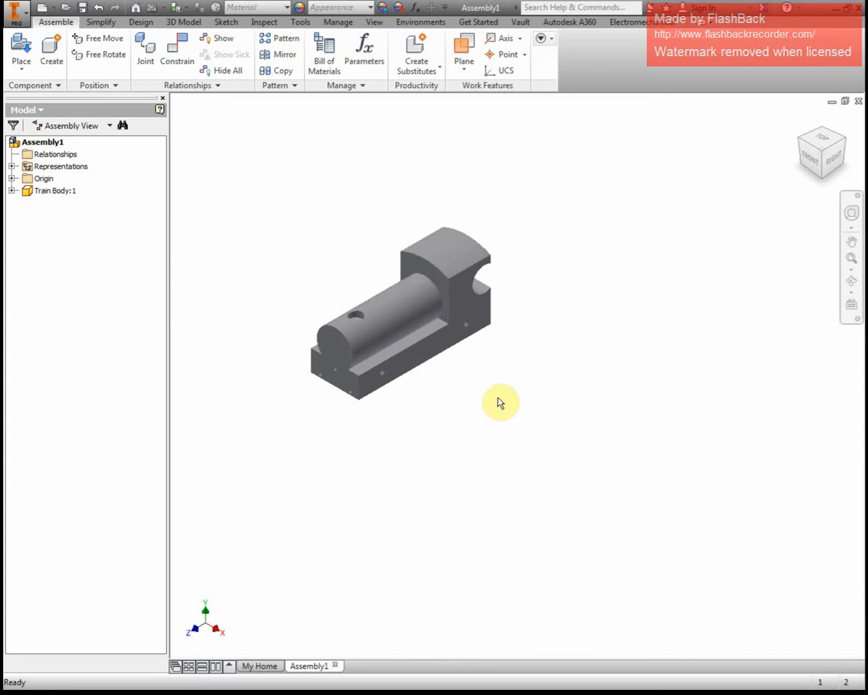
Ground the Train Body component so it stays fixed in the assembly.
left_click(449, 327)
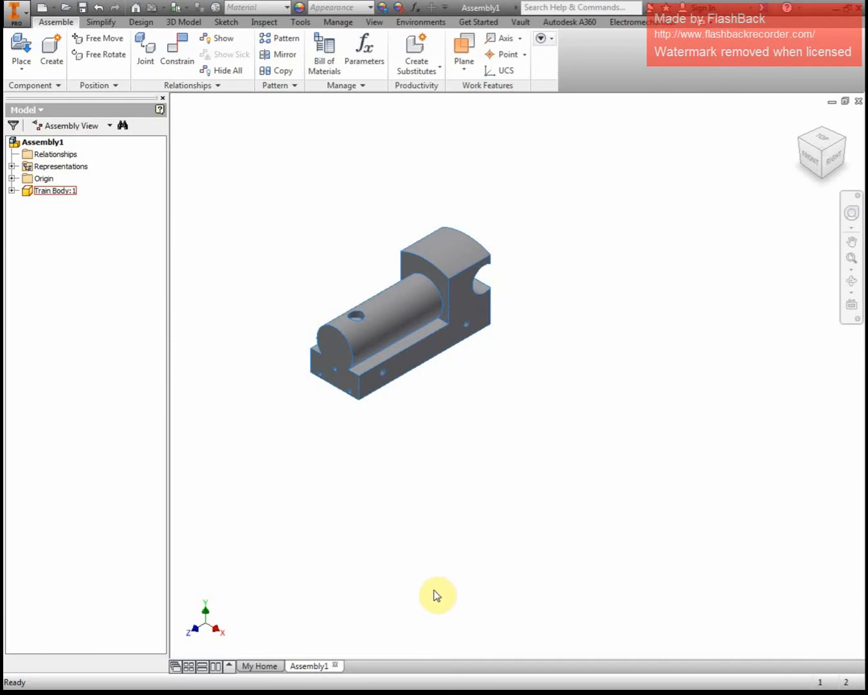
scroll(422, 315, "up", 3)
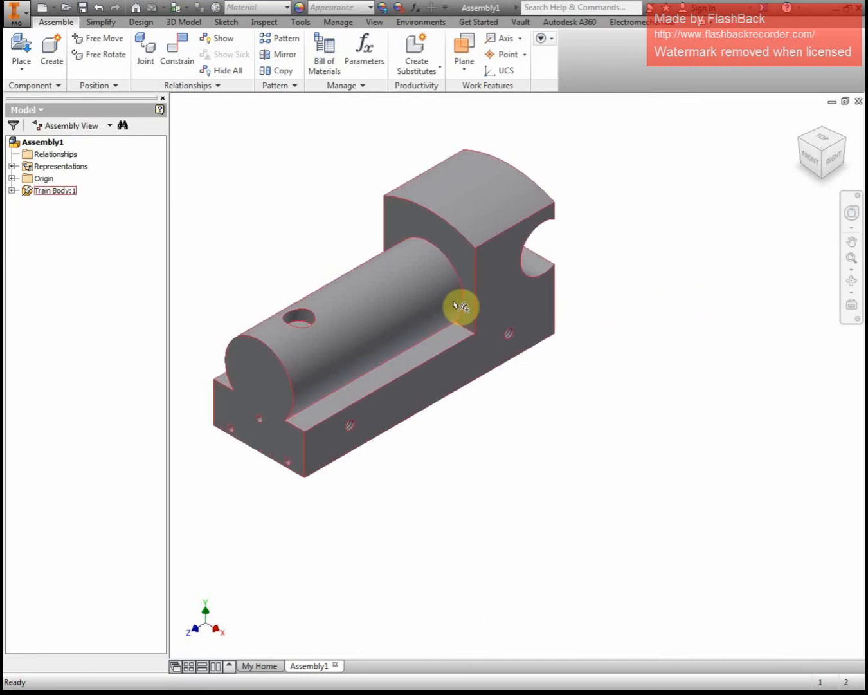
scroll(454, 304, "up", 2)
middle_click_drag(454, 304, 561, 304)
scroll(561, 303, "down", 3)
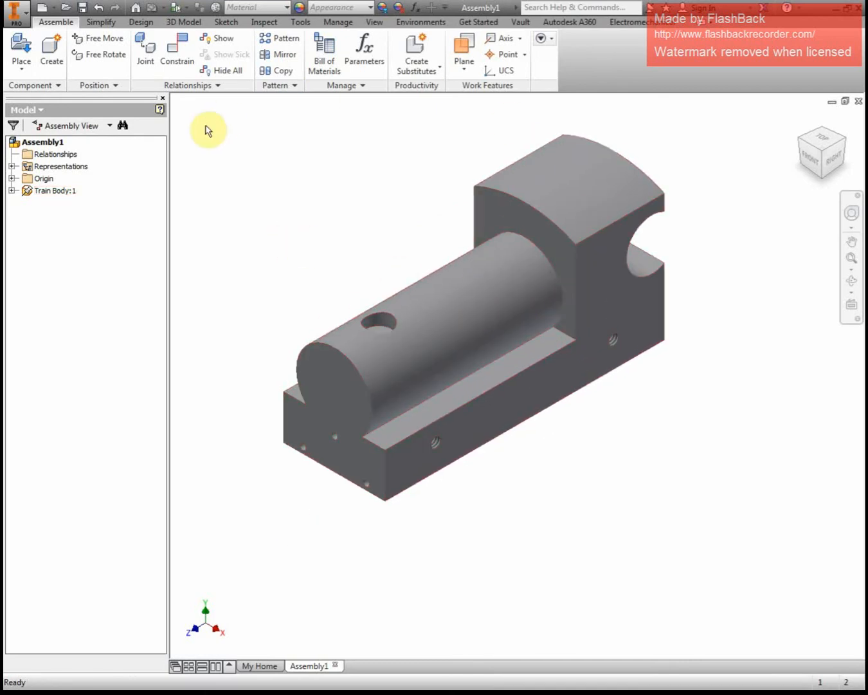
Place one Train Stack part from the Train Parts folder in the empty space beside the Train Body.
left_click(19, 51)
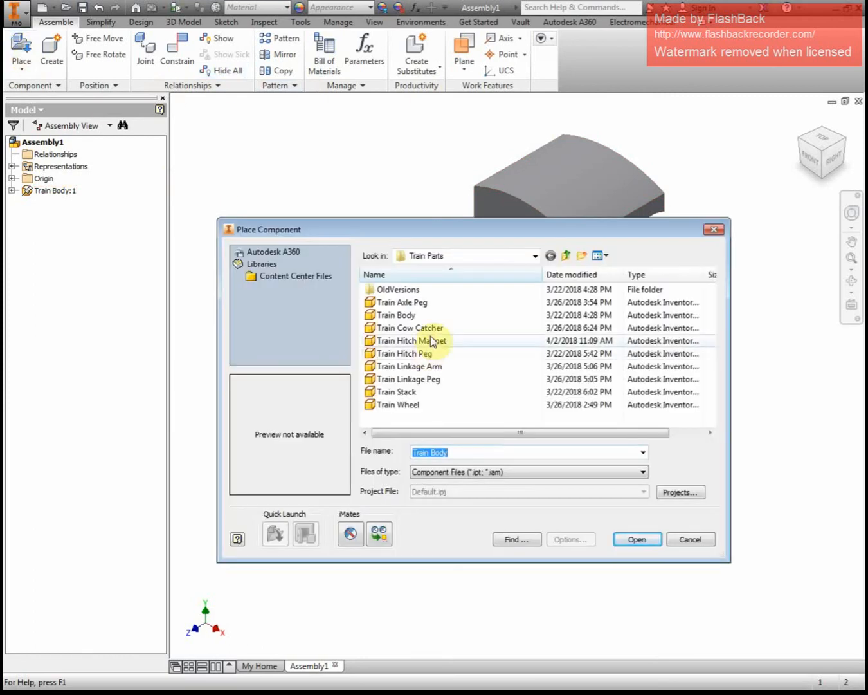
left_click(396, 393)
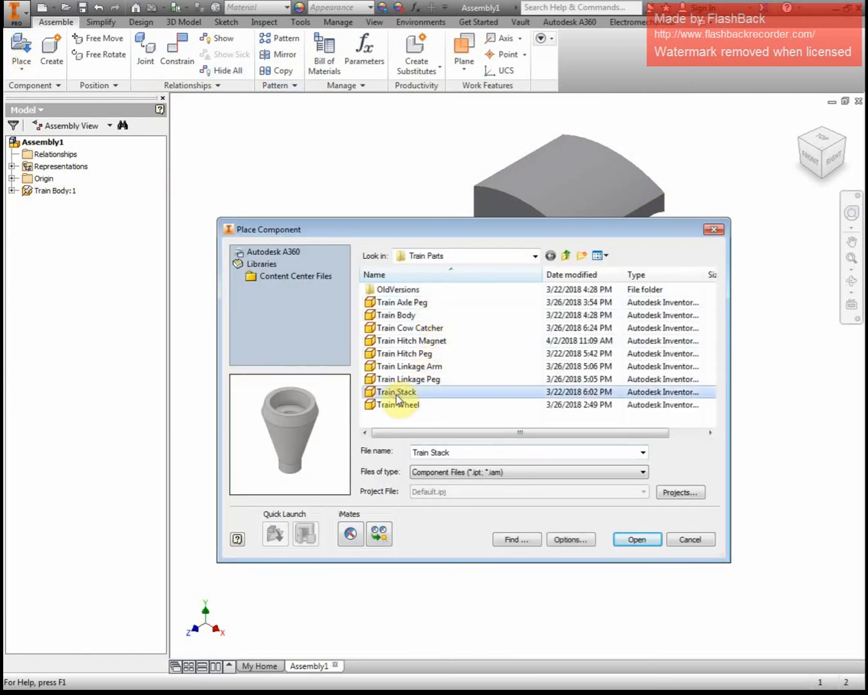
left_click(635, 539)
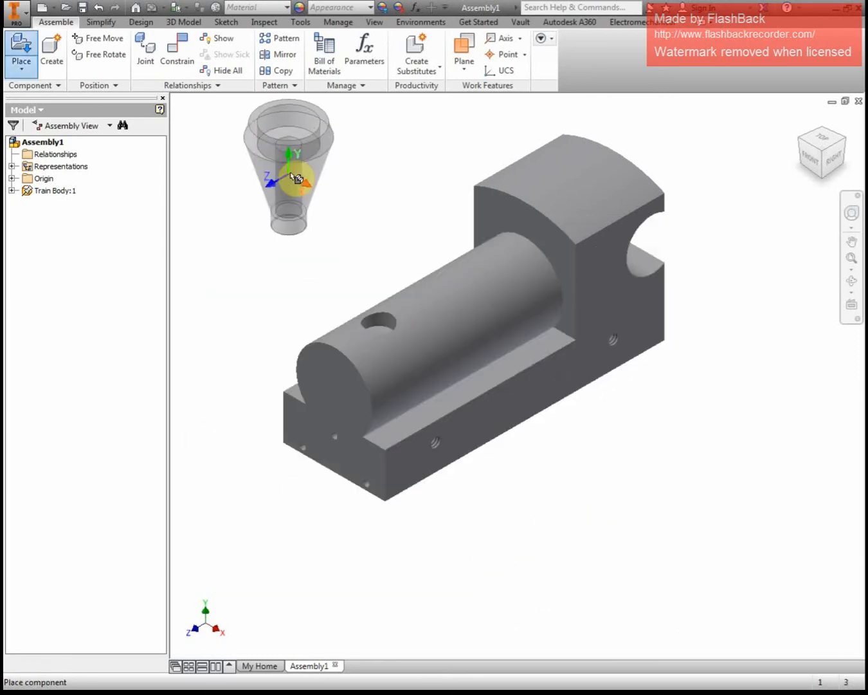
left_click(292, 187)
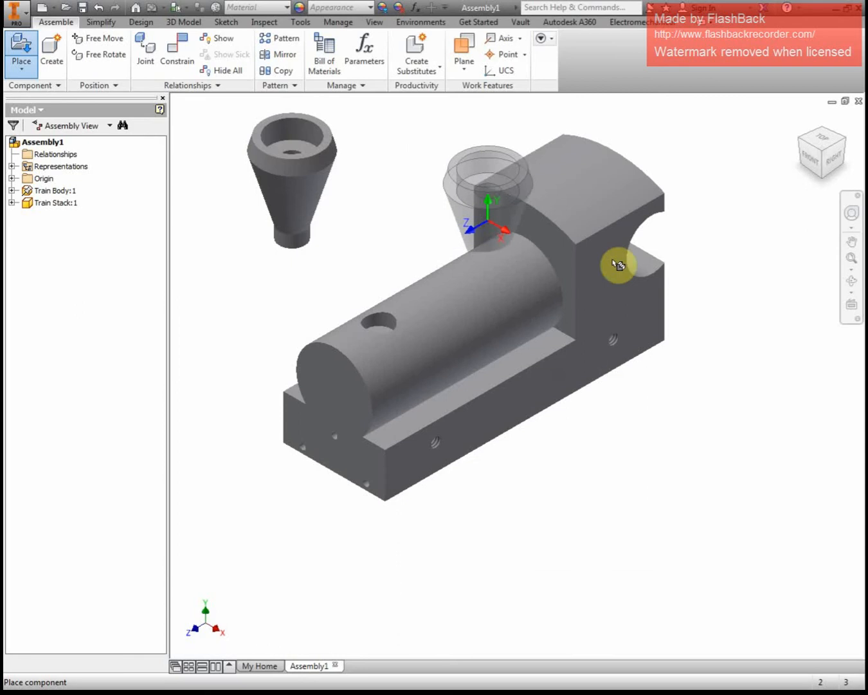
key("Escape")
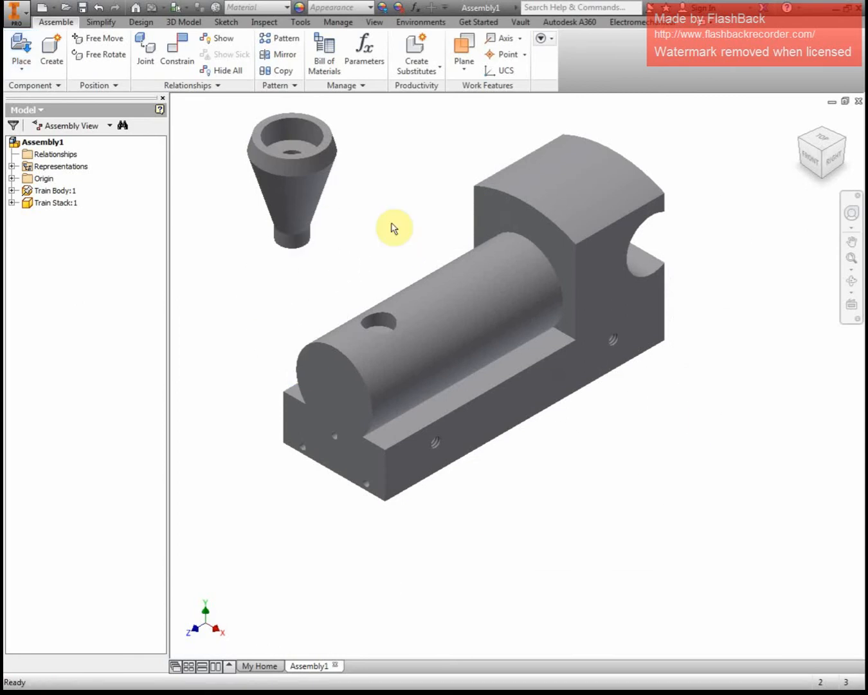
Move the Train Stack freely until it sits roughly above the hole in the Train Body's cylindrical section from both front and side.
scroll(394, 228, "down", 2)
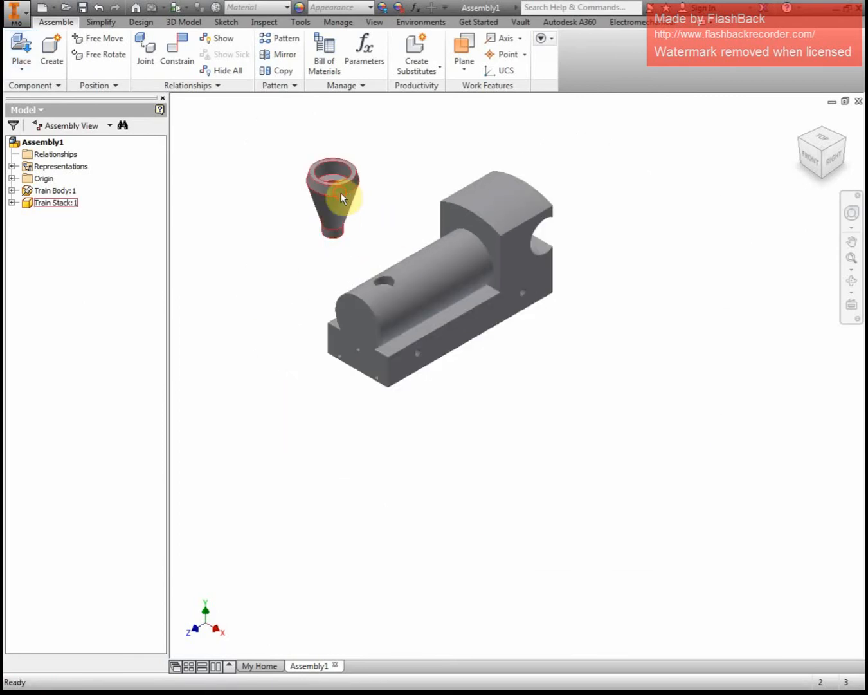
left_click_drag(341, 192, 322, 194)
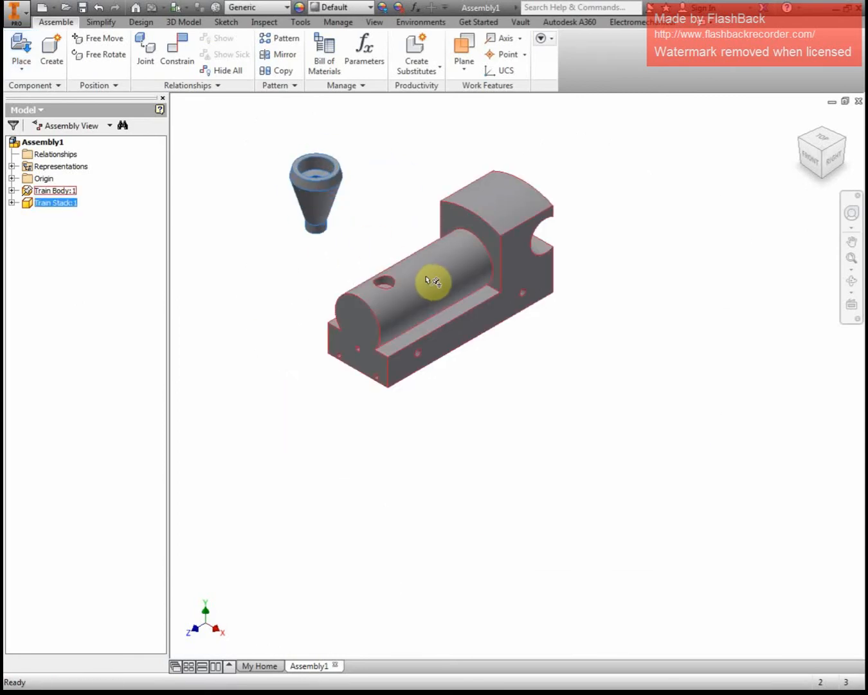
left_click(832, 155)
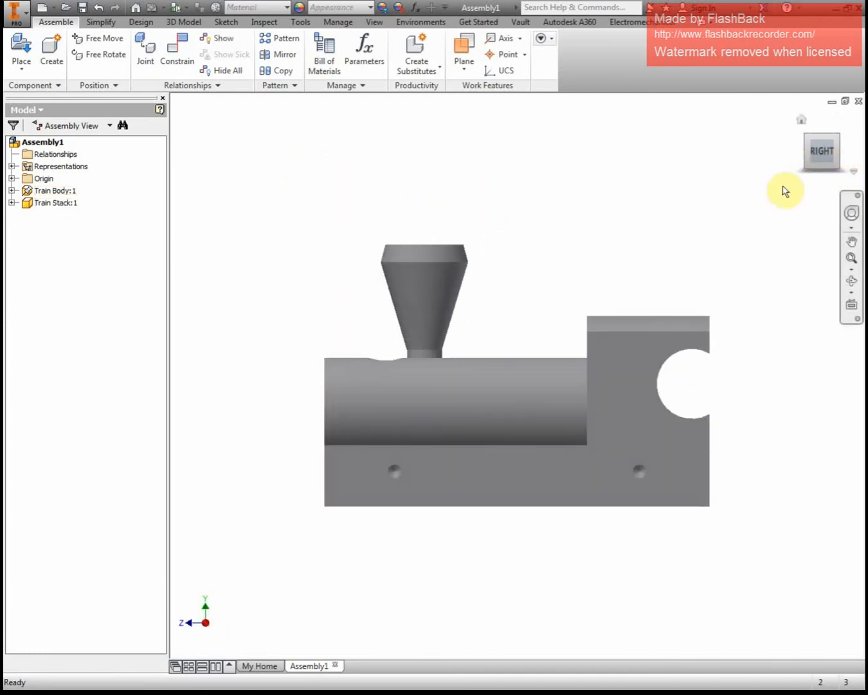
left_click(801, 120)
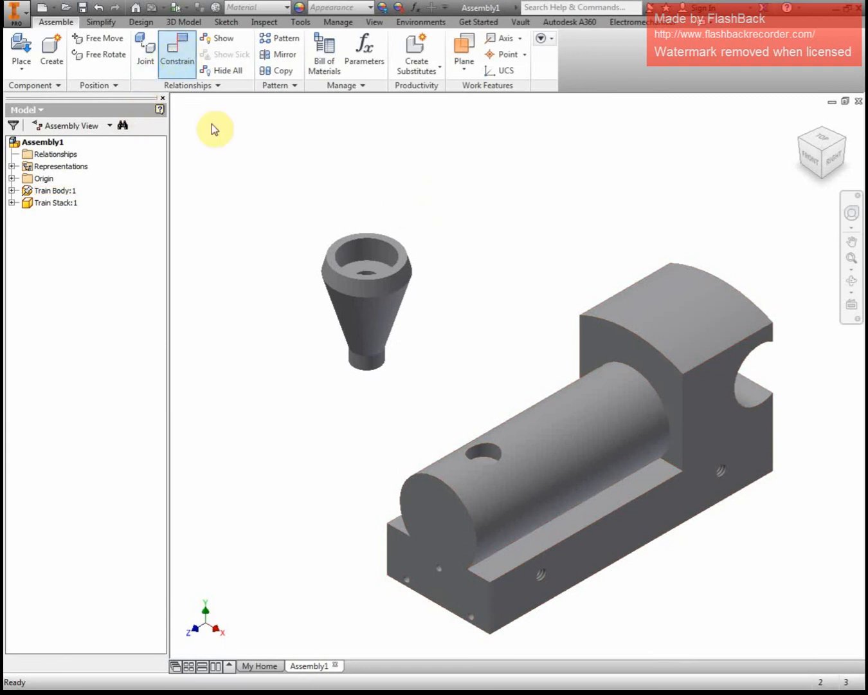
left_click_drag(368, 305, 426, 358)
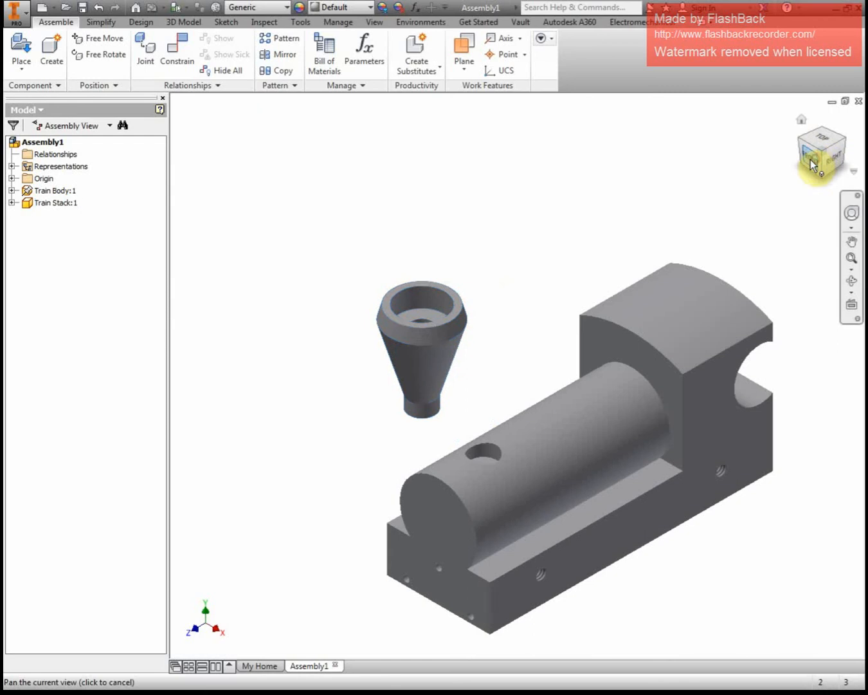
left_click(811, 159)
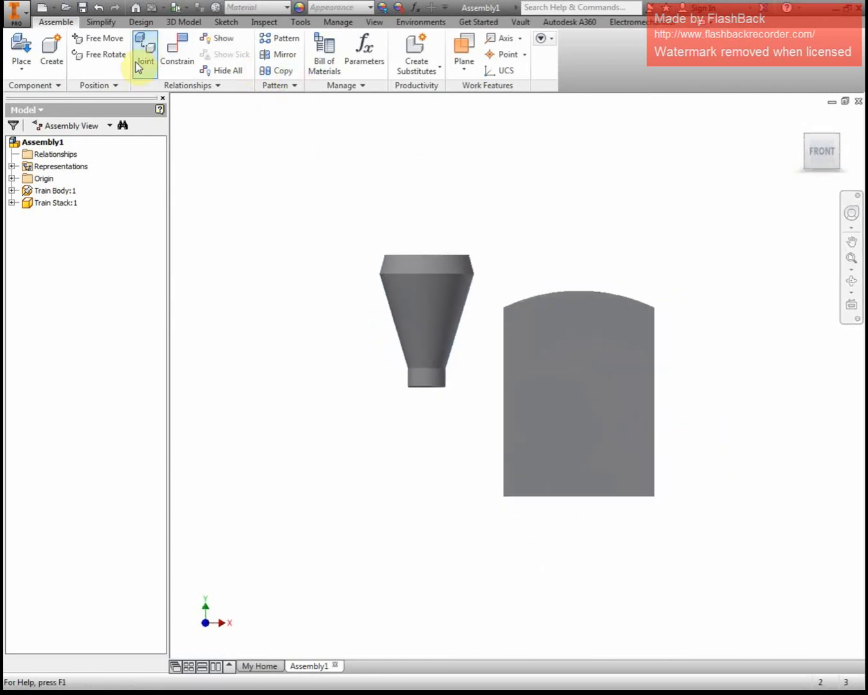
left_click_drag(420, 283, 594, 167)
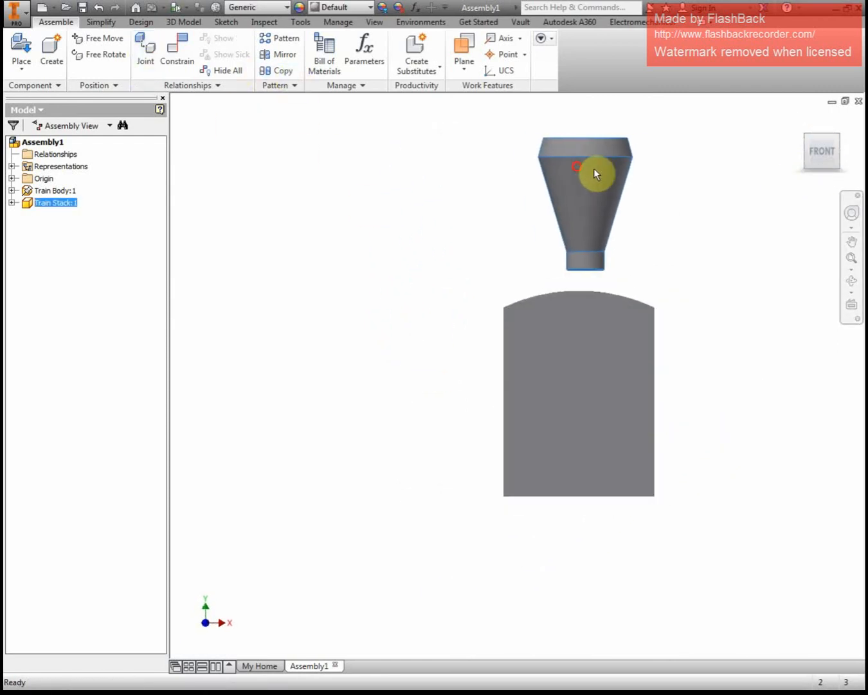
left_click(849, 158)
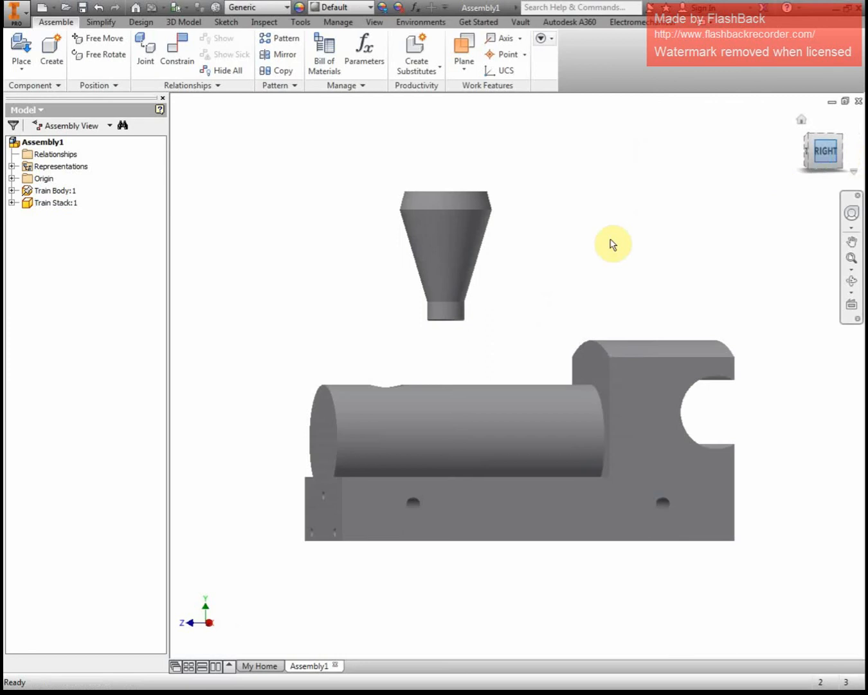
left_click_drag(446, 263, 400, 272)
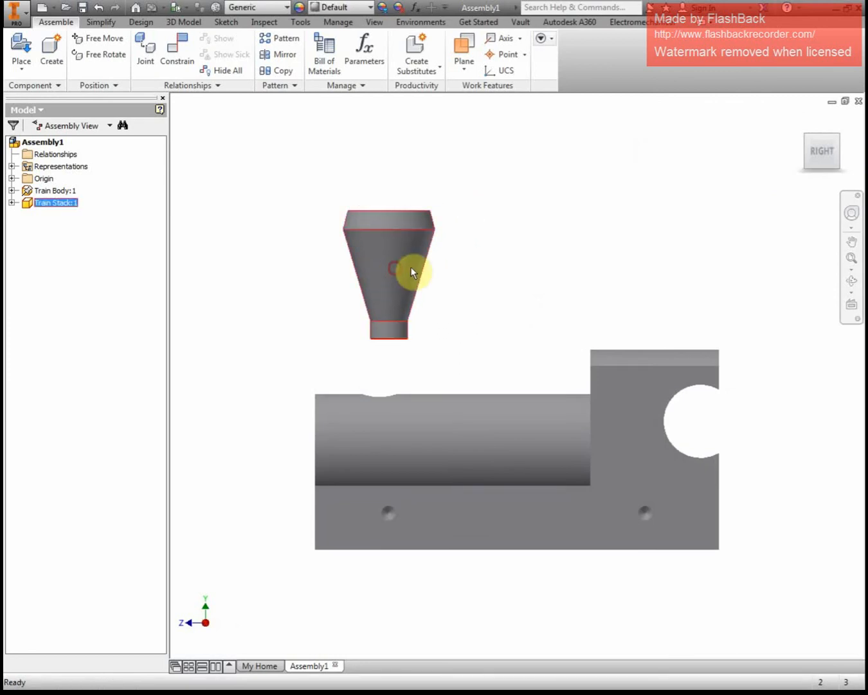
left_click(800, 120)
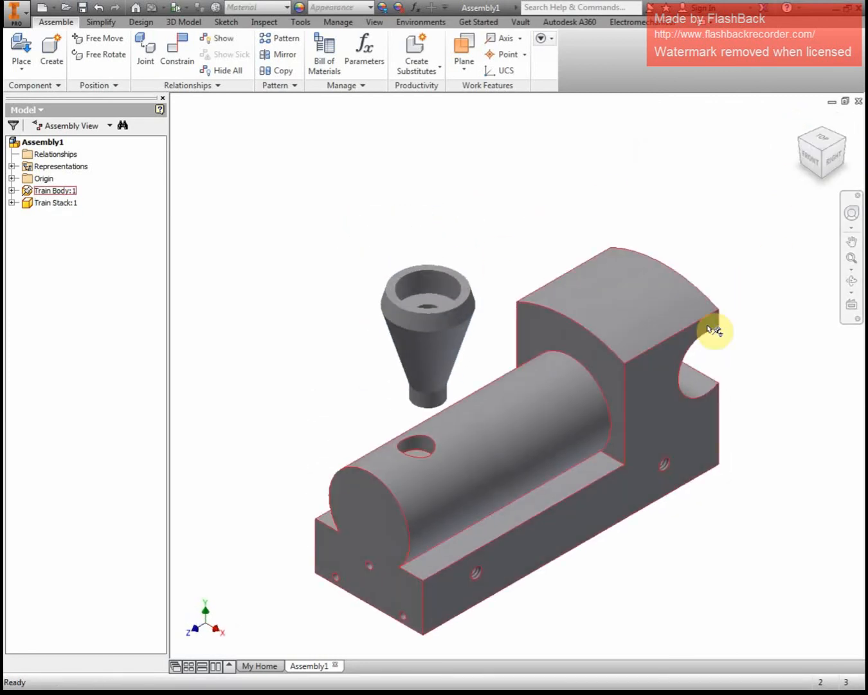
Apply a Mate constraint with 0.000 in offset between the Train Stack's axis and the axis of the stack hole in the Train Body.
left_click(185, 64)
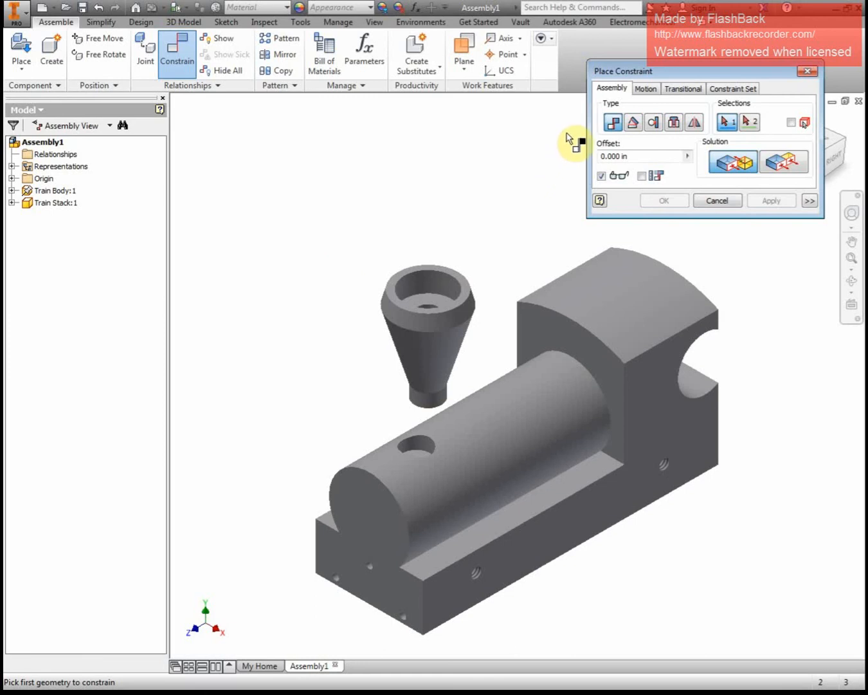
left_click(674, 123)
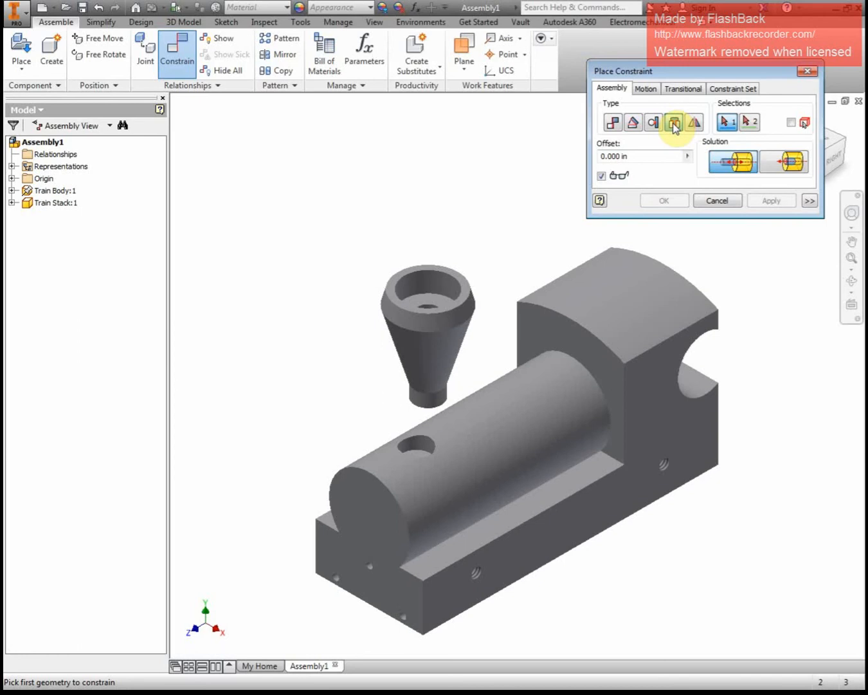
left_click(613, 124)
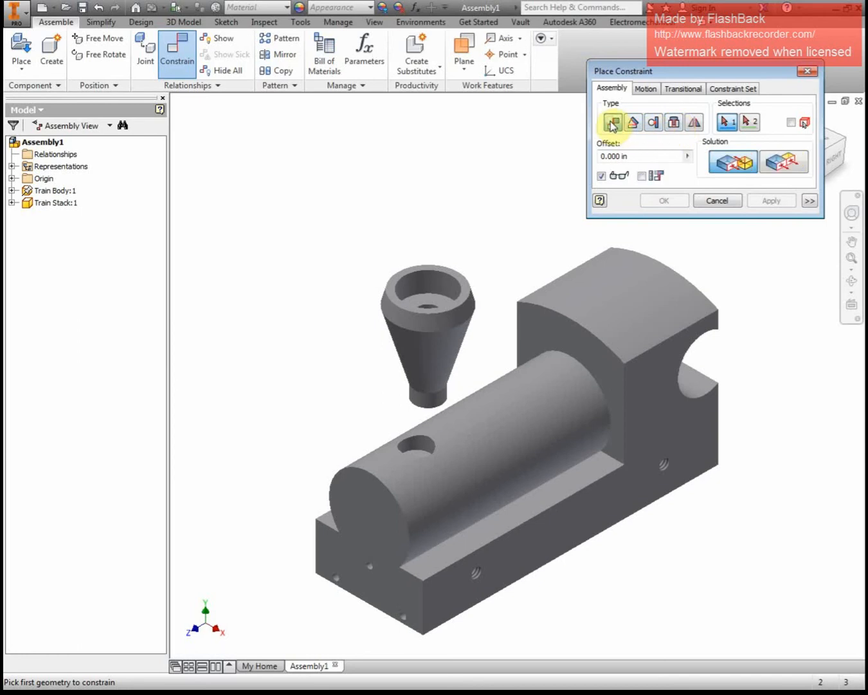
left_click(428, 361)
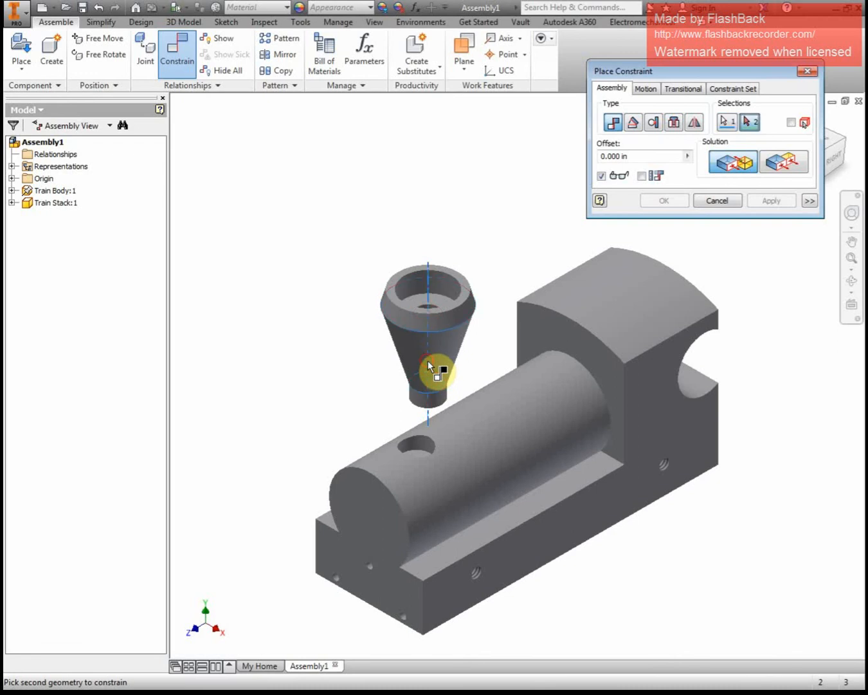
left_click(430, 441)
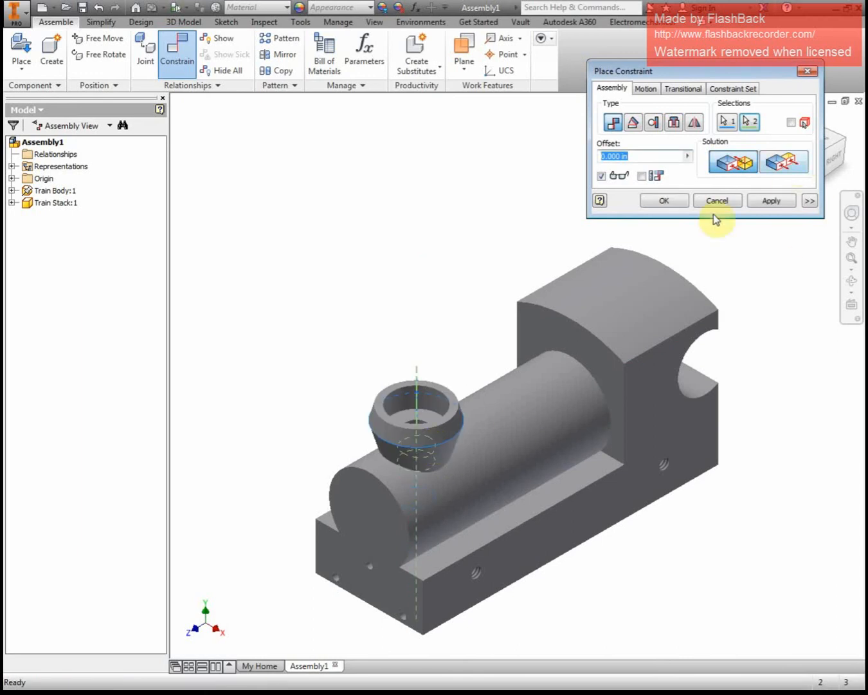
left_click(765, 202)
left_click(812, 72)
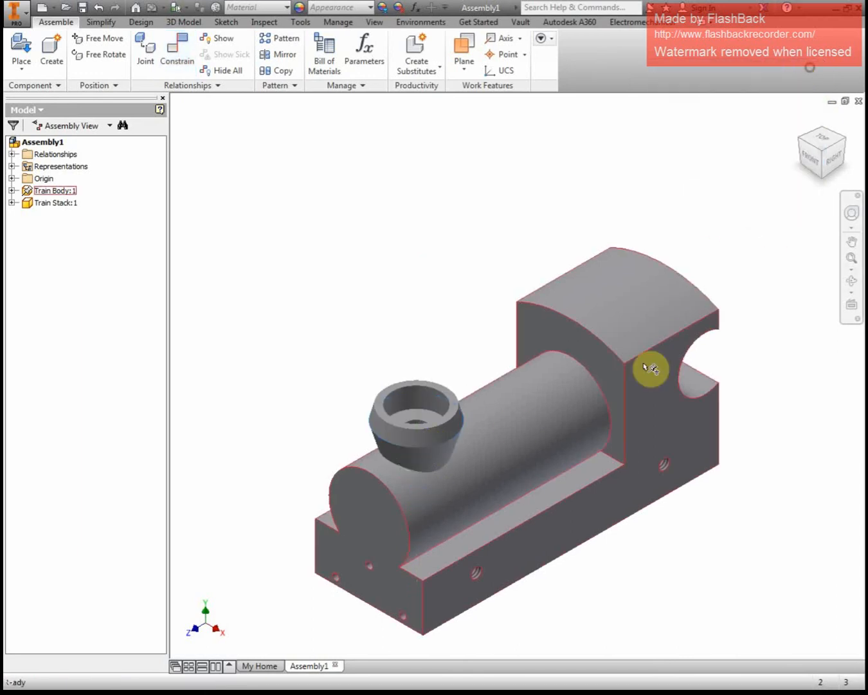
Lift the Train Stack out along its axis and mate its bottom face to the floor of the Train Body's stack hole with 0.000 in offset.
left_click_drag(448, 440, 434, 227)
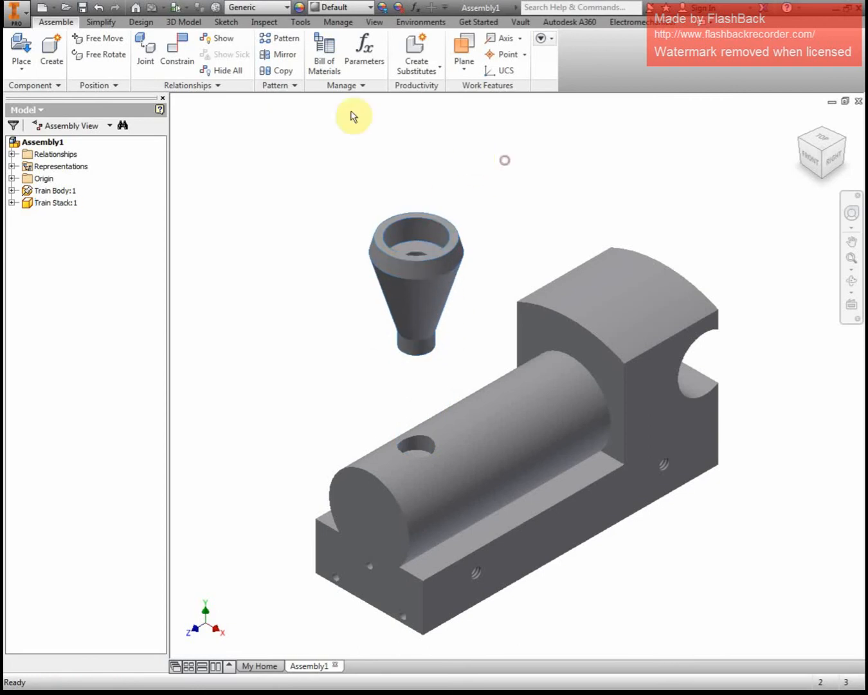
left_click(176, 49)
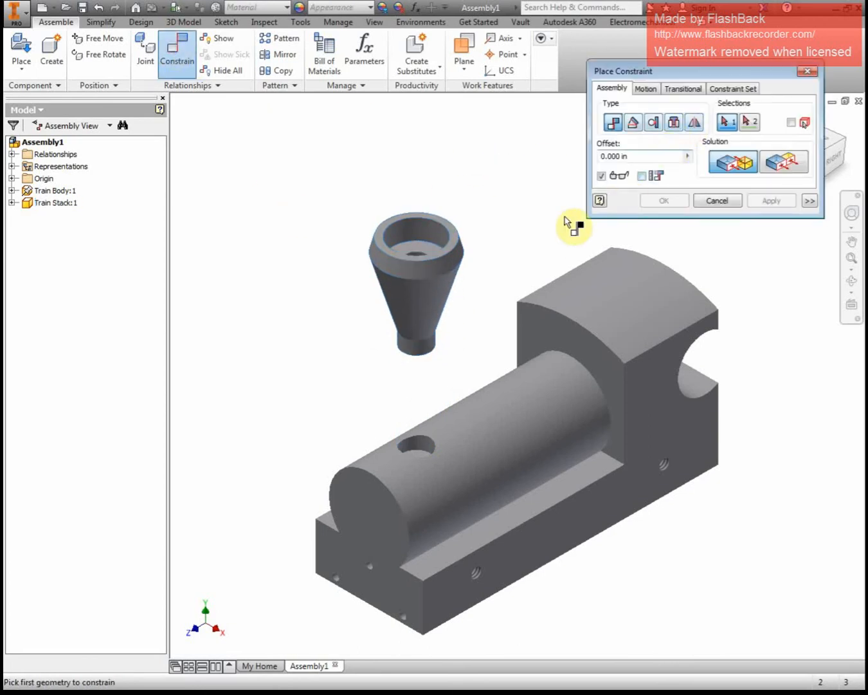
middle_click_drag(540, 215, 423, 307, "shift")
middle_click_drag(512, 174, 360, 153, "shift")
left_click(384, 549)
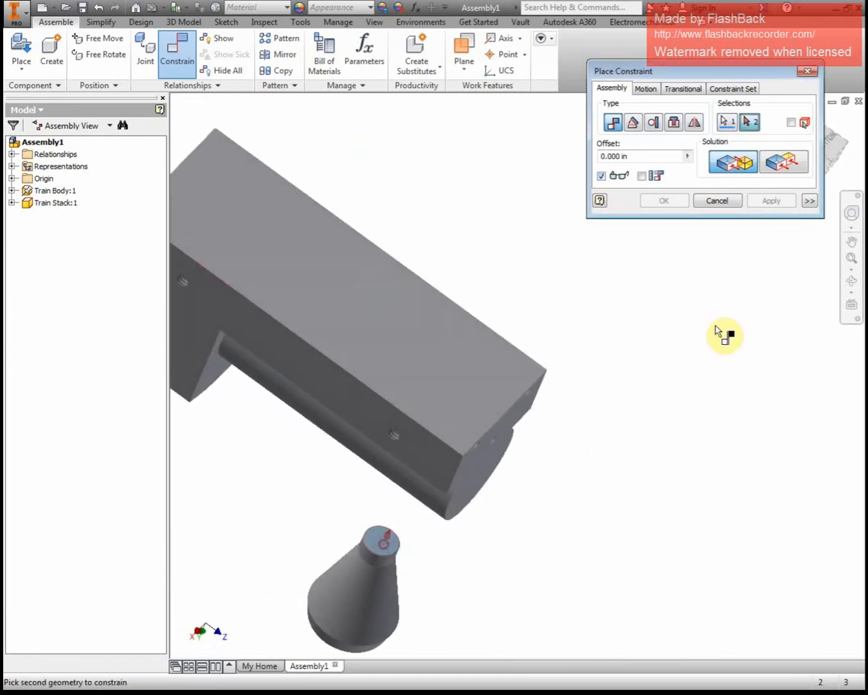
left_click_drag(744, 73, 599, 47)
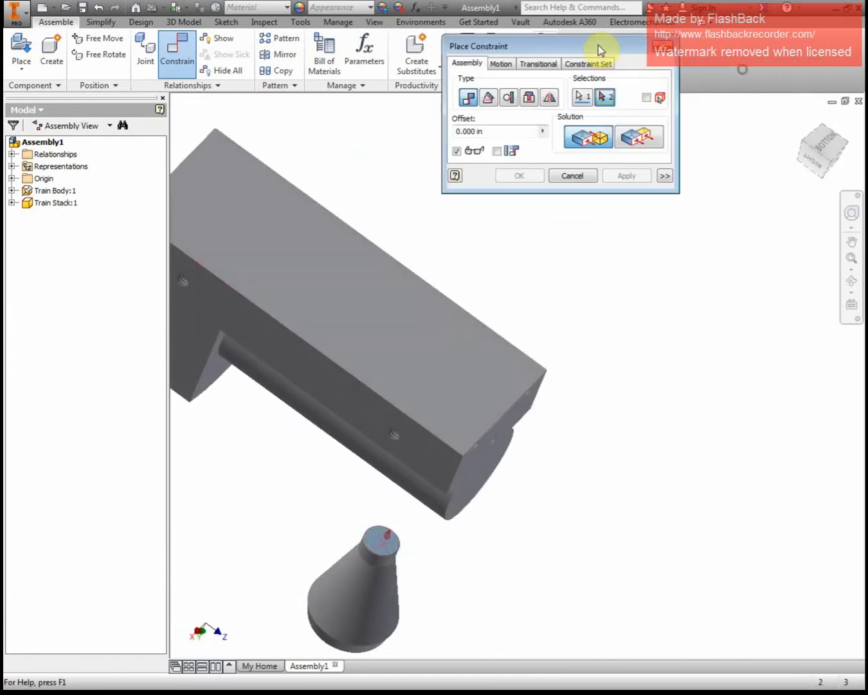
left_click(799, 136)
middle_click_drag(508, 348, 514, 391, "shift")
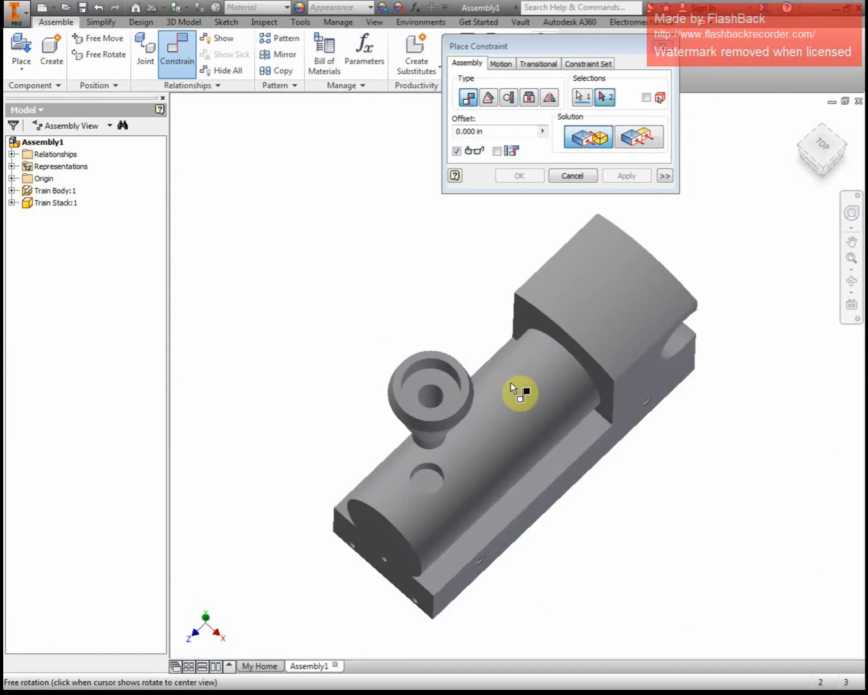
left_click(430, 476)
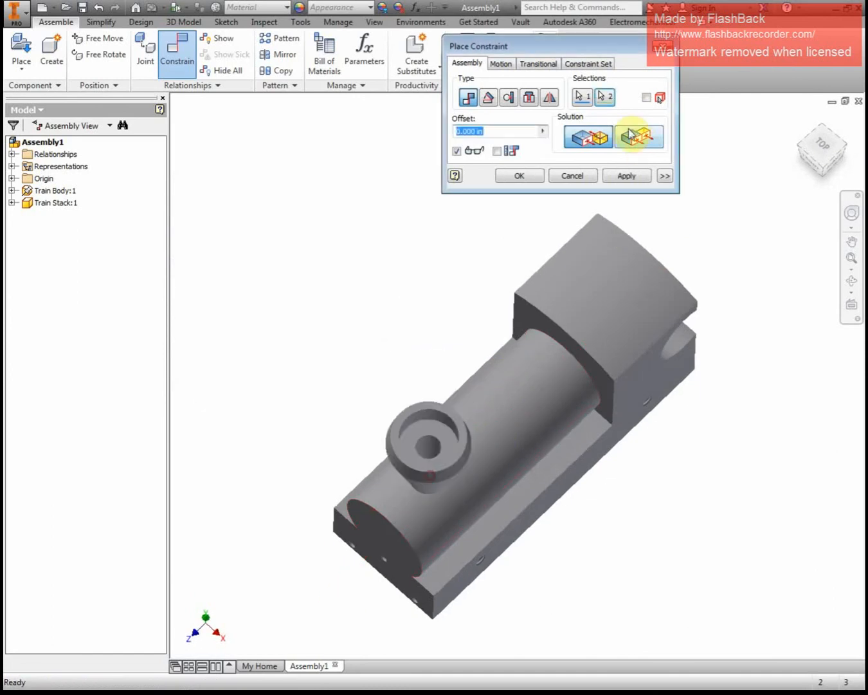
left_click(523, 175)
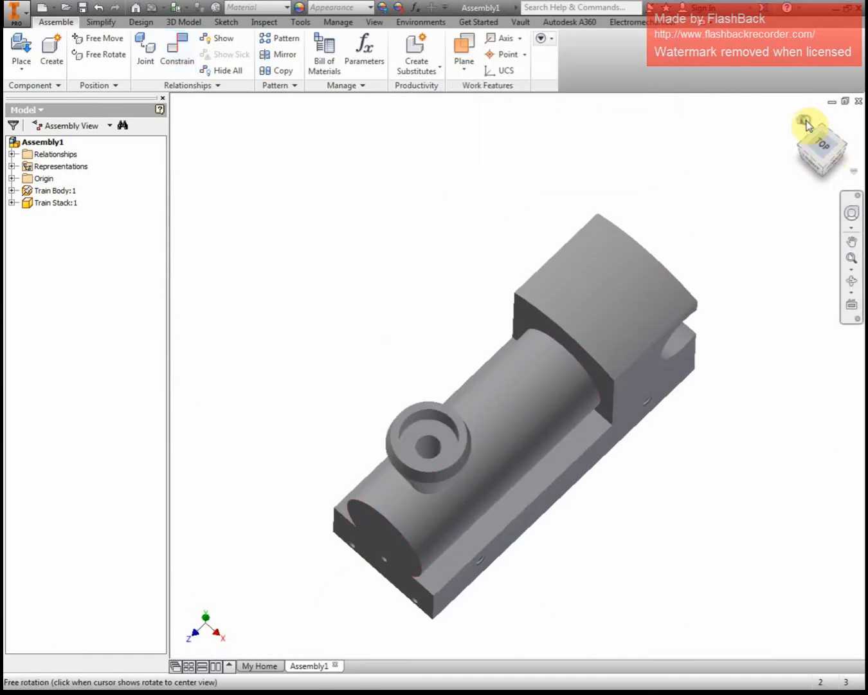
Try to move the Train Stack to test that it is held in the Train Body.
left_click(805, 122)
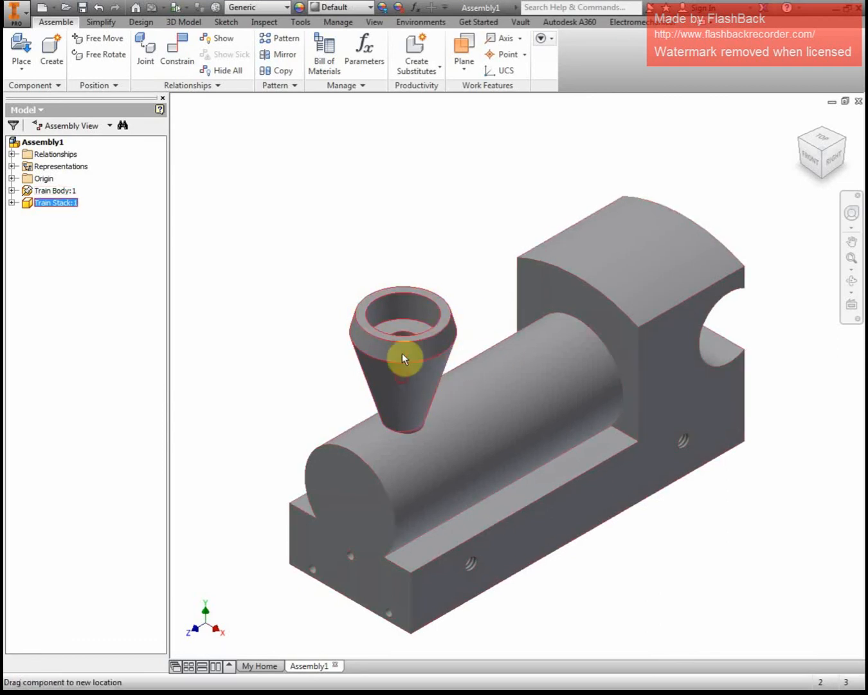
left_click(447, 341)
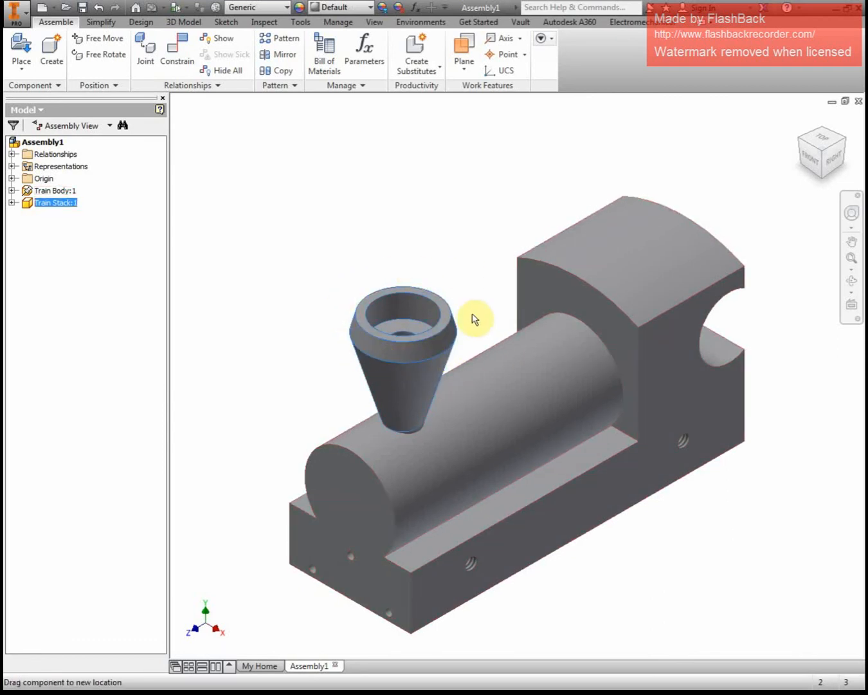
left_click(329, 241)
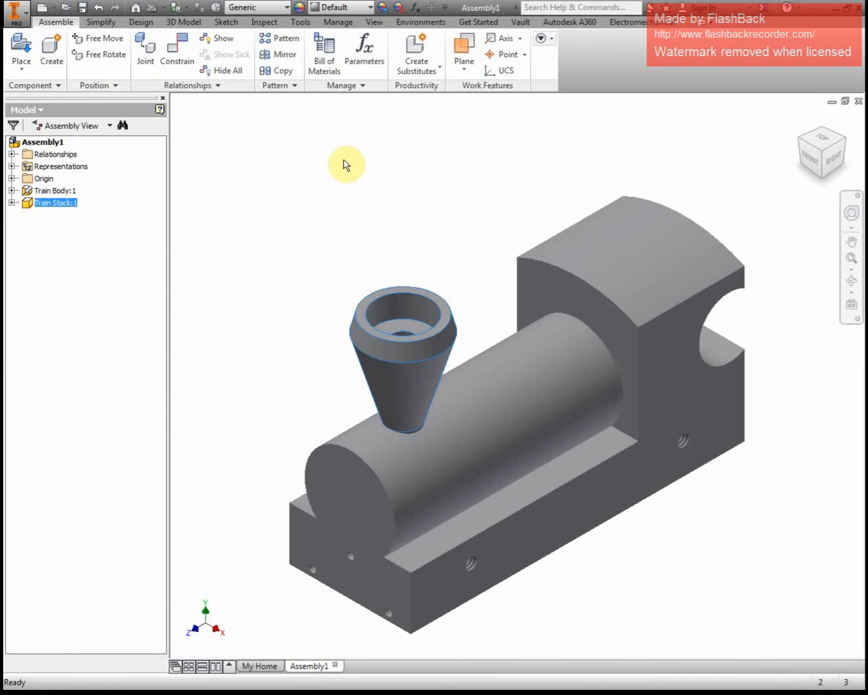
left_click(413, 357)
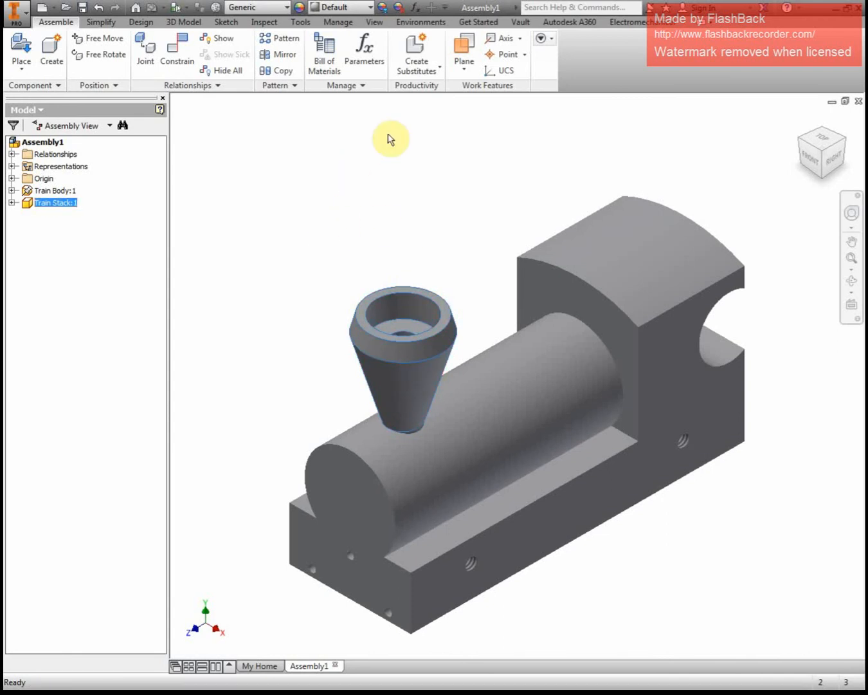
Place one Train Hitch Magnet from the Train Parts folder in the empty space above the Train Stack.
left_click(19, 50)
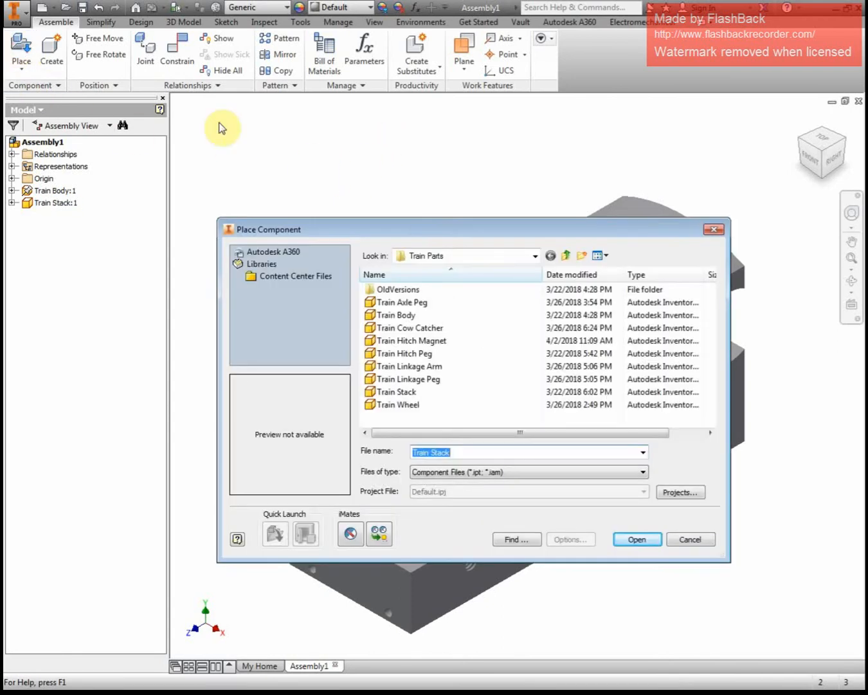
left_click(450, 341)
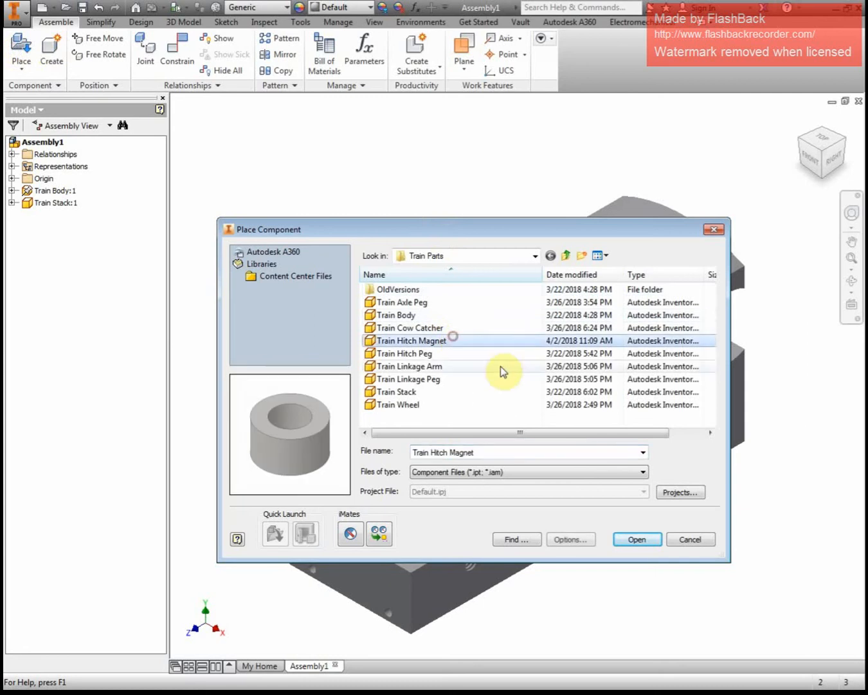
left_click(639, 540)
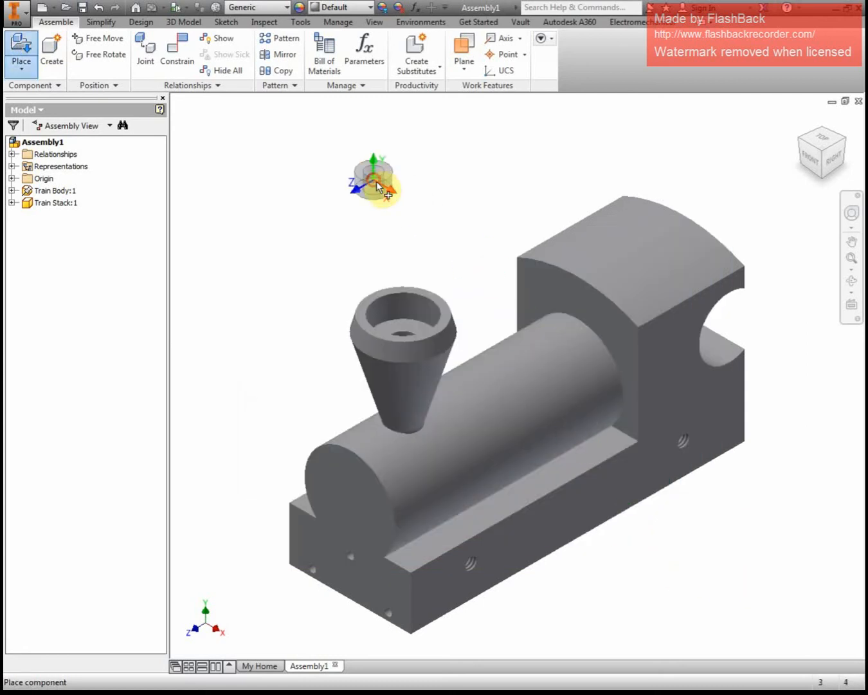
left_click(373, 180)
key("Escape")
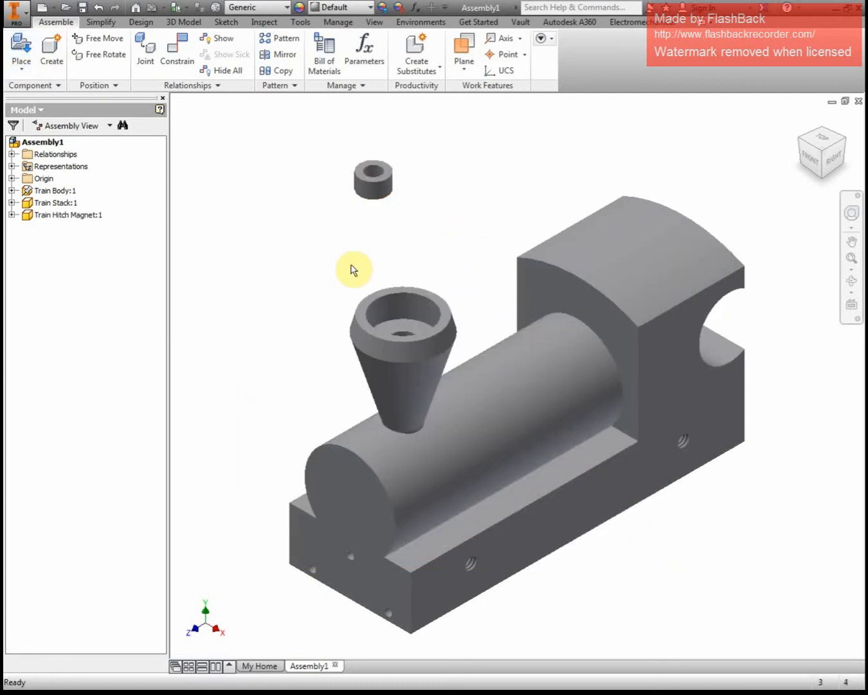
Place one Train Hitch Peg from the Train Parts folder in the empty space beside the Train Hitch Magnet.
left_click(18, 54)
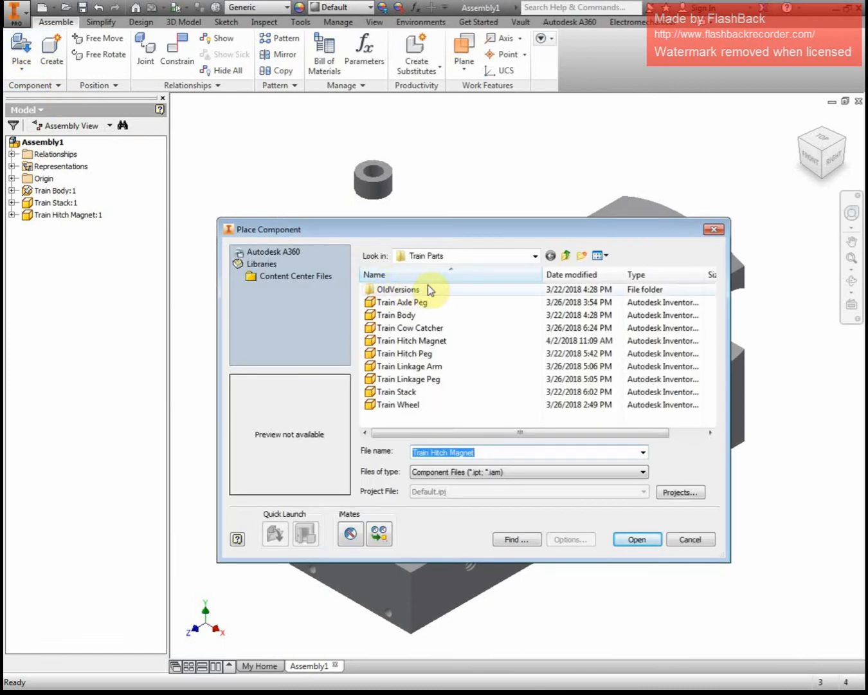
left_click(434, 359)
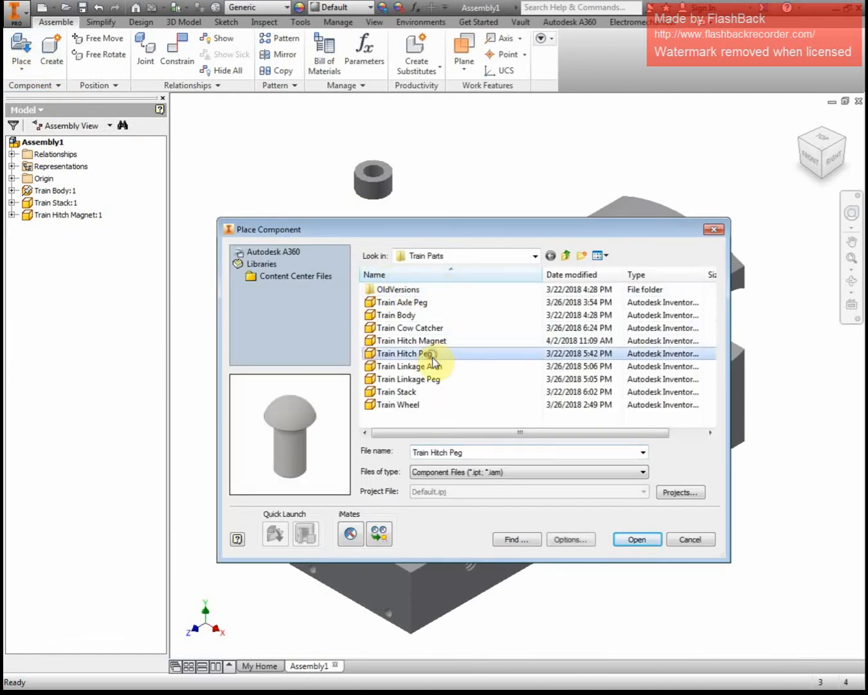
left_click(640, 540)
left_click(463, 162)
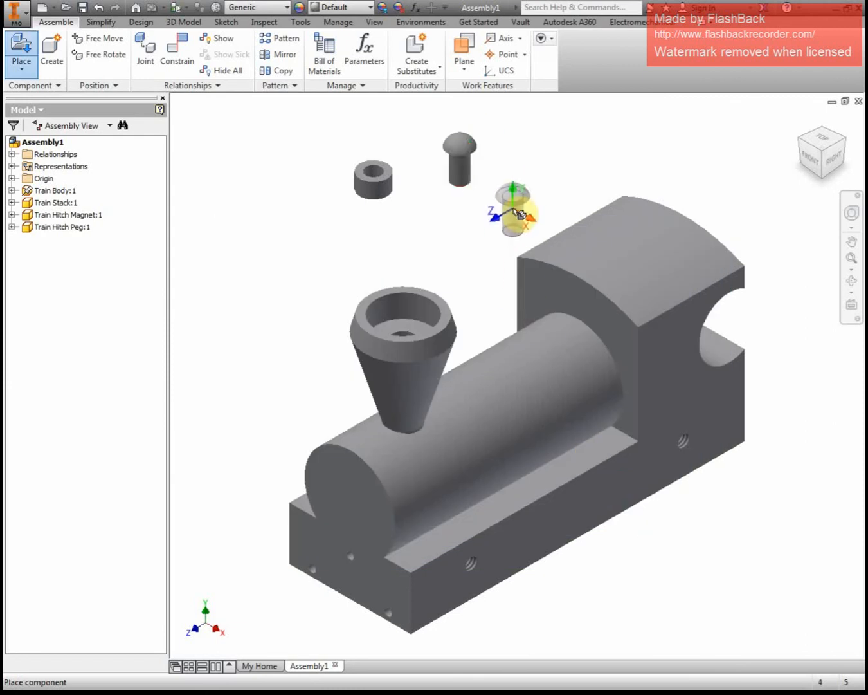
key("Escape")
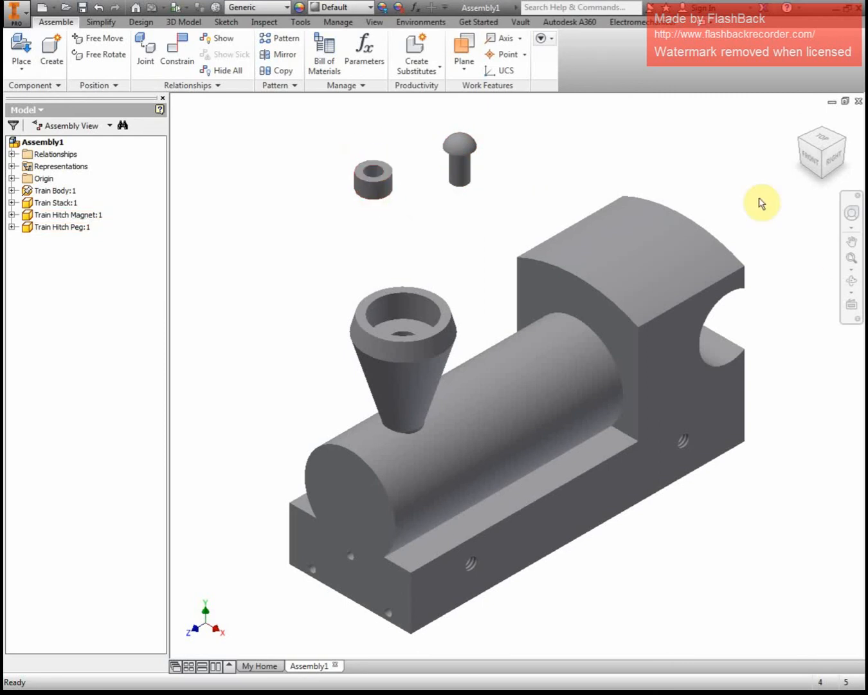
Move the Train Hitch Magnet near the end of the peg's shank and mate its axis to the Train Hitch Peg's axis with 0.000 in offset.
middle_click_drag(789, 354, 590, 373, "shift")
middle_click_drag(697, 371, 607, 375)
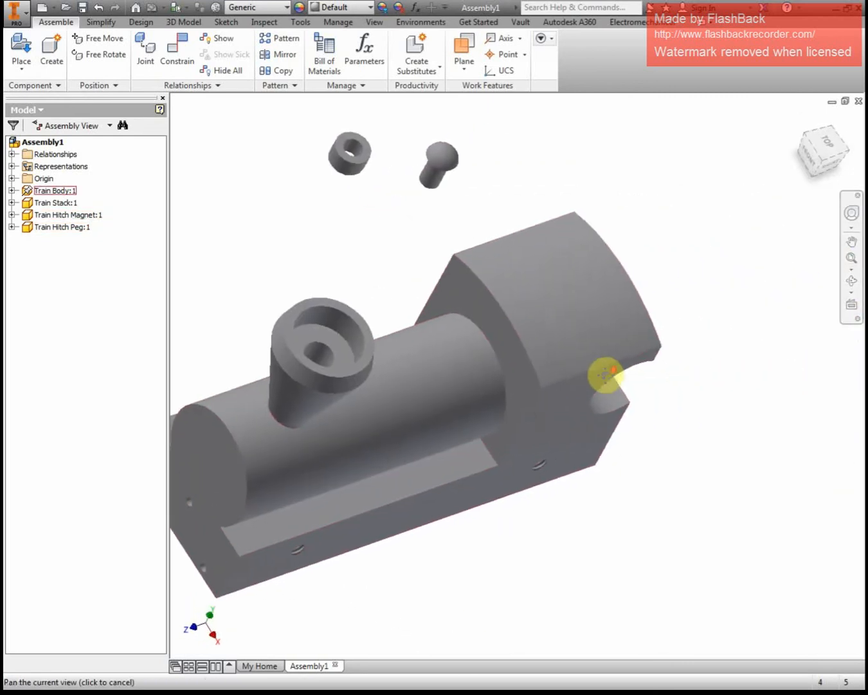
scroll(607, 374, "down", 3)
middle_click_drag(694, 353, 591, 364, "shift")
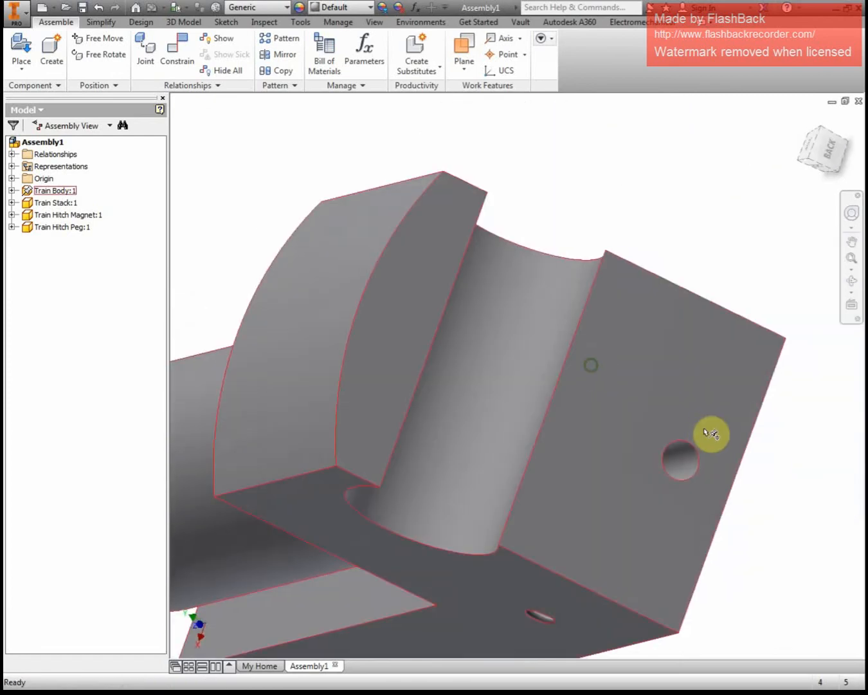
scroll(712, 432, "up", 3)
left_click_drag(383, 171, 418, 199)
left_click(179, 63)
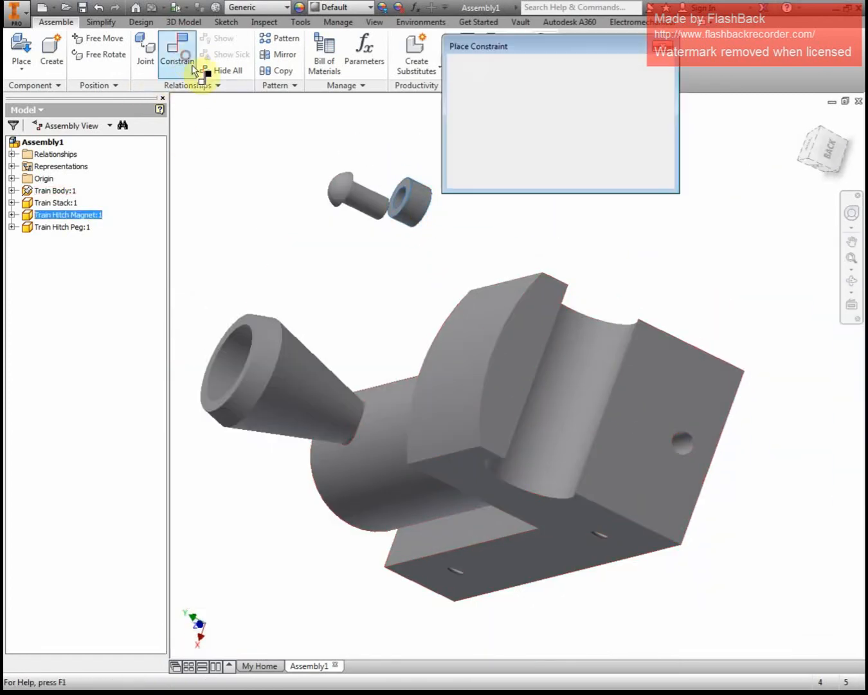
left_click(415, 204)
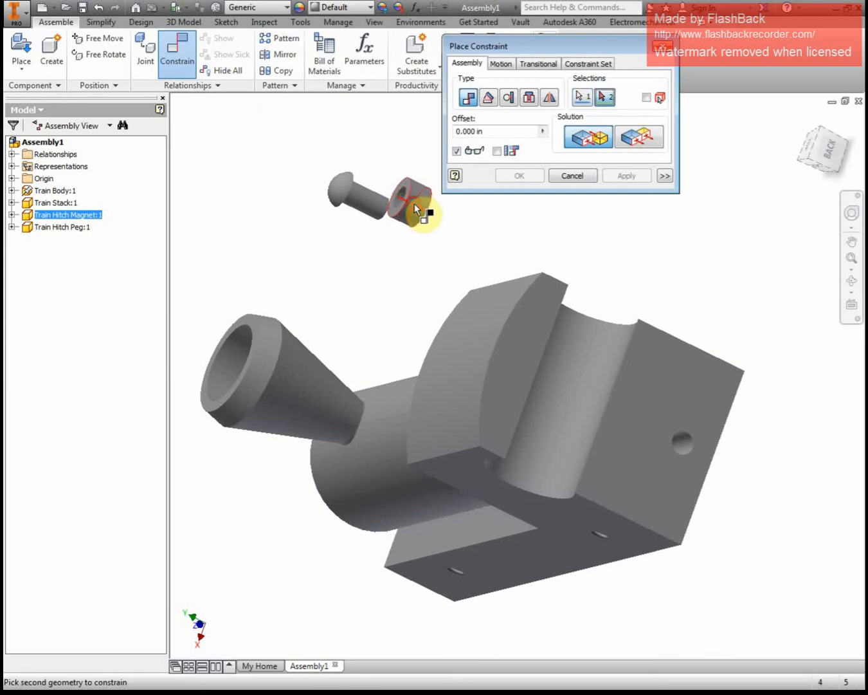
left_click(362, 199)
left_click(536, 177)
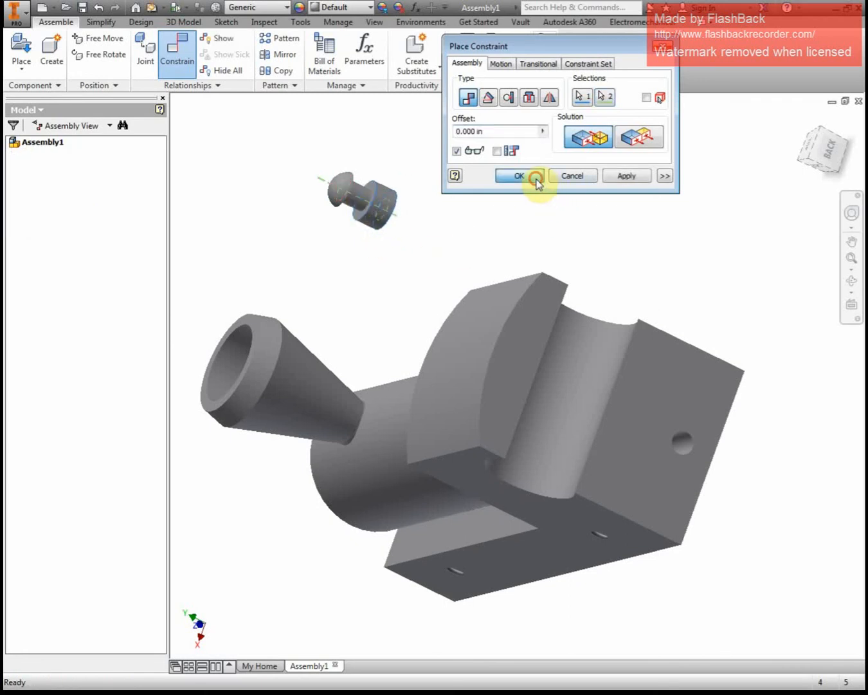
Slide the Train Hitch Magnet off the peg's shank and mate its near end face to the underside of the peg's head with 0.000 in offset.
left_click_drag(390, 204, 373, 193)
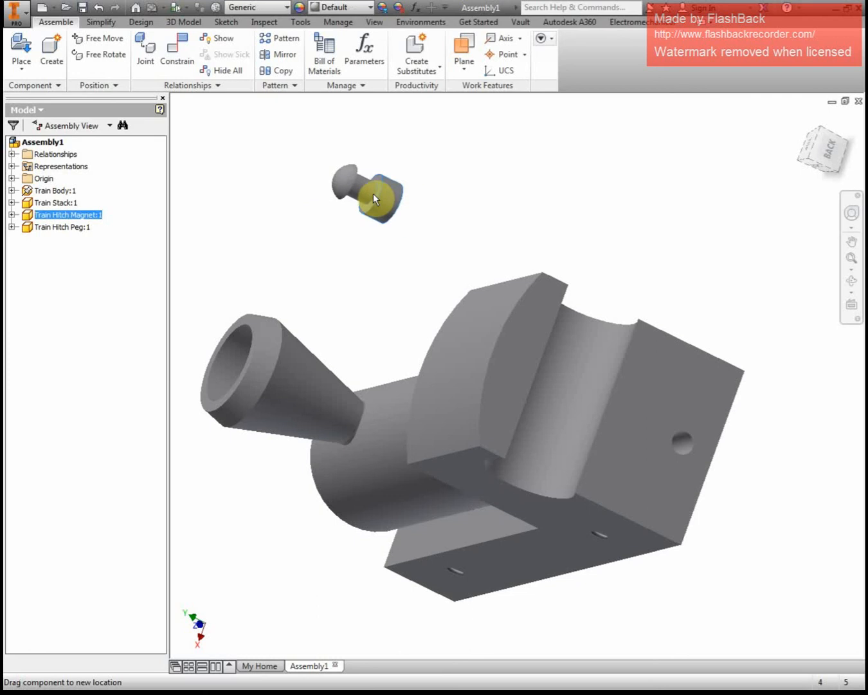
left_click_drag(447, 207, 450, 231)
left_click(178, 54)
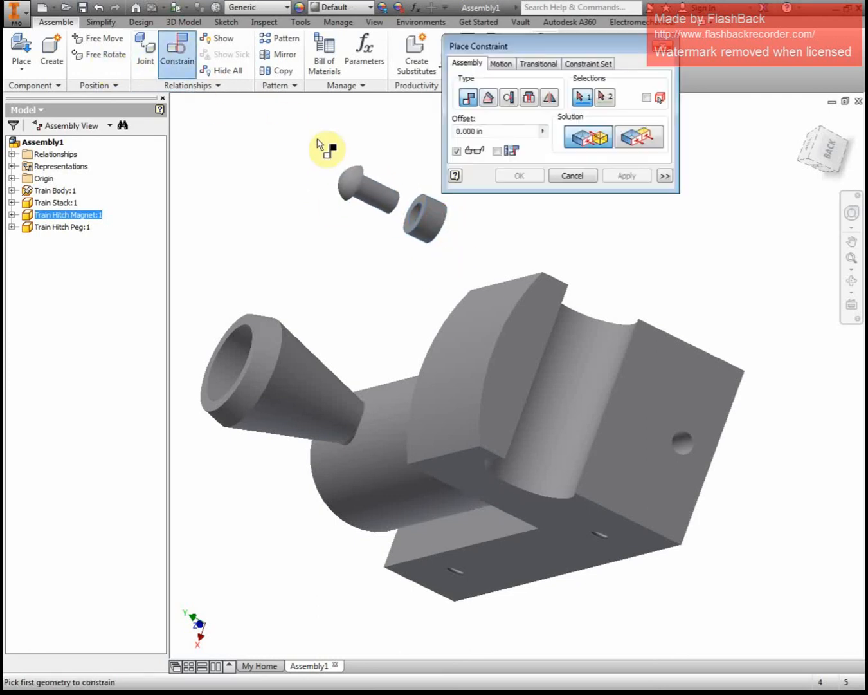
scroll(421, 205, "up", 5)
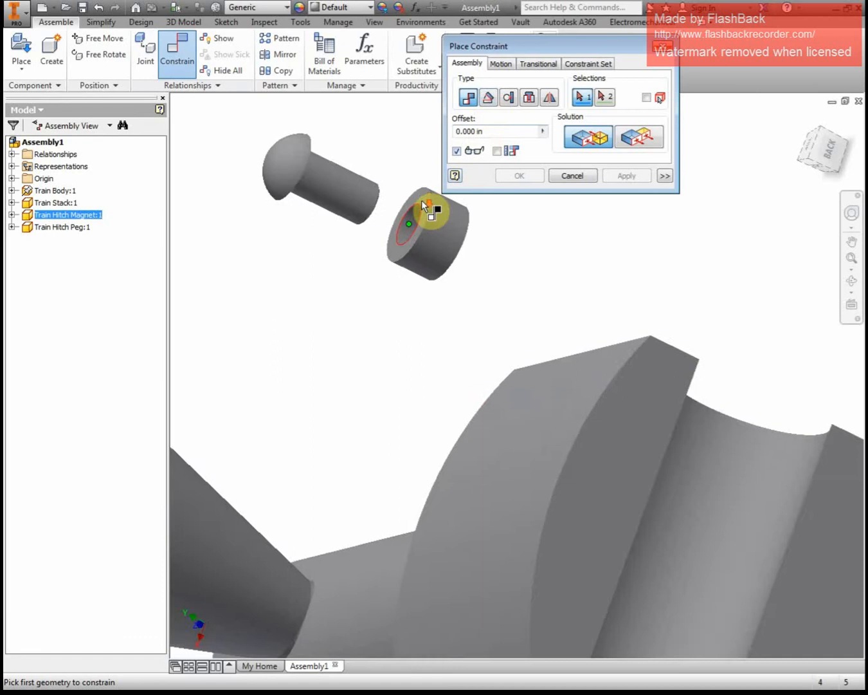
scroll(566, 338, "down", 3)
scroll(645, 344, "up", 3)
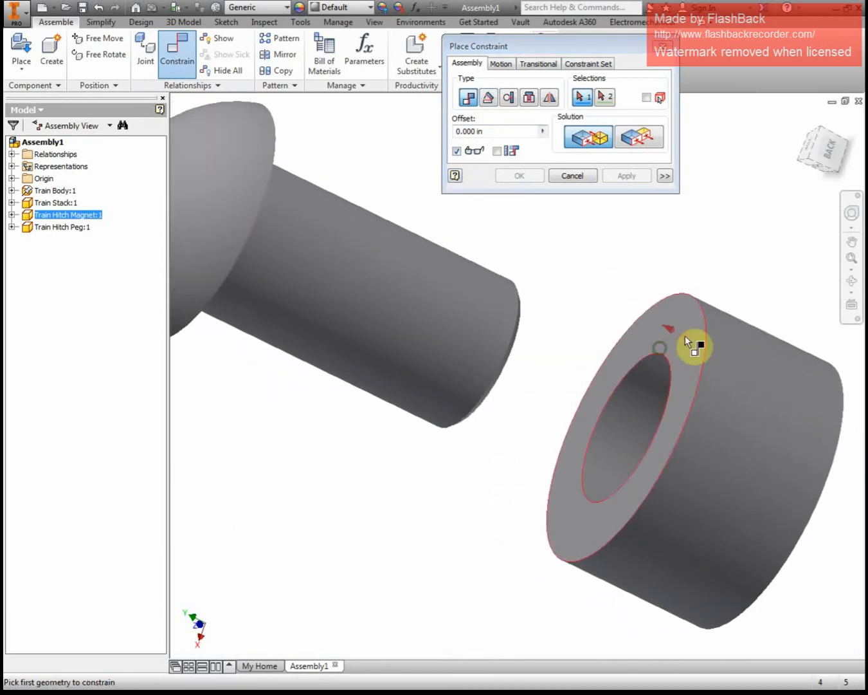
left_click(683, 333)
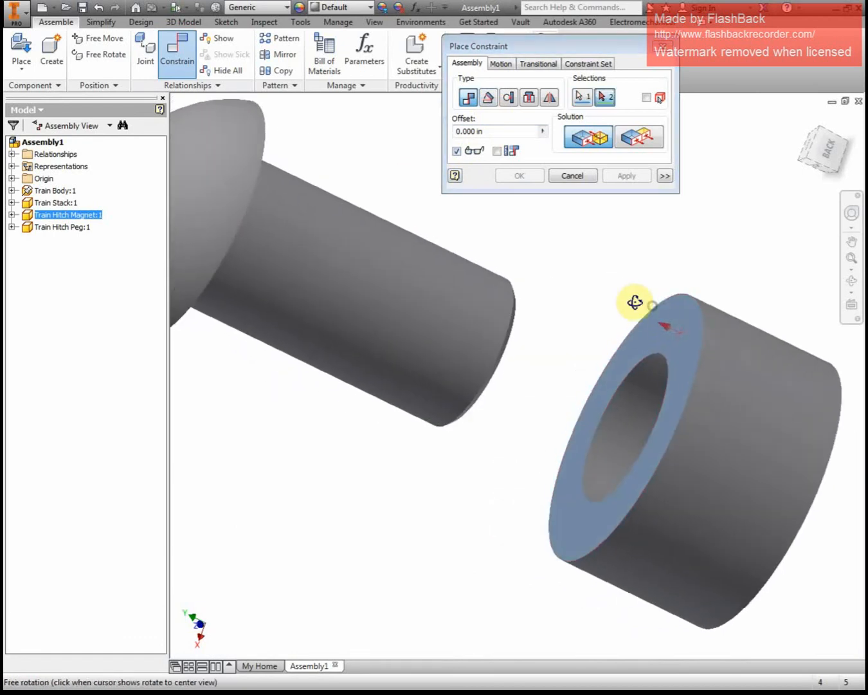
middle_click_drag(639, 300, 576, 300, "shift")
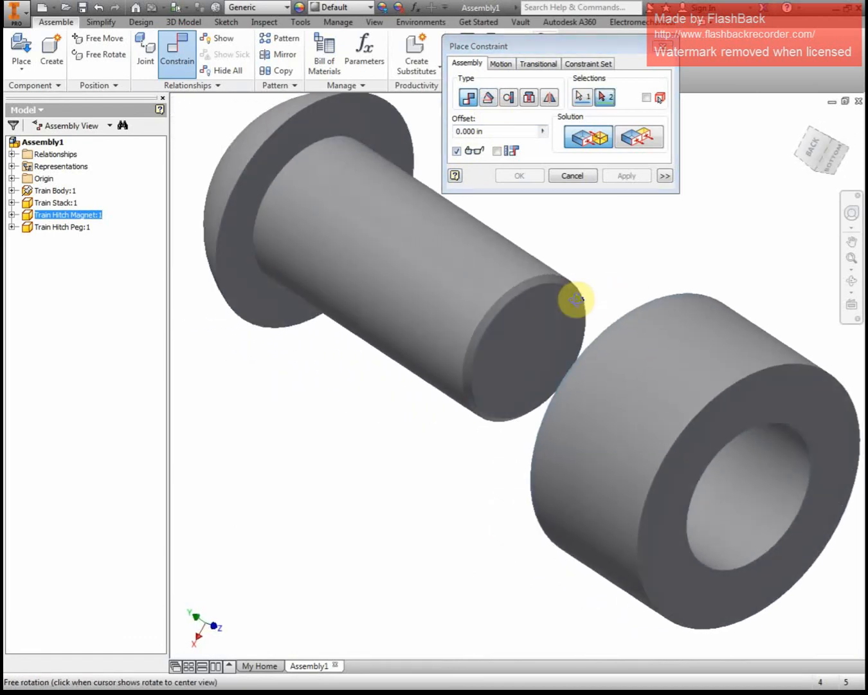
left_click(304, 130)
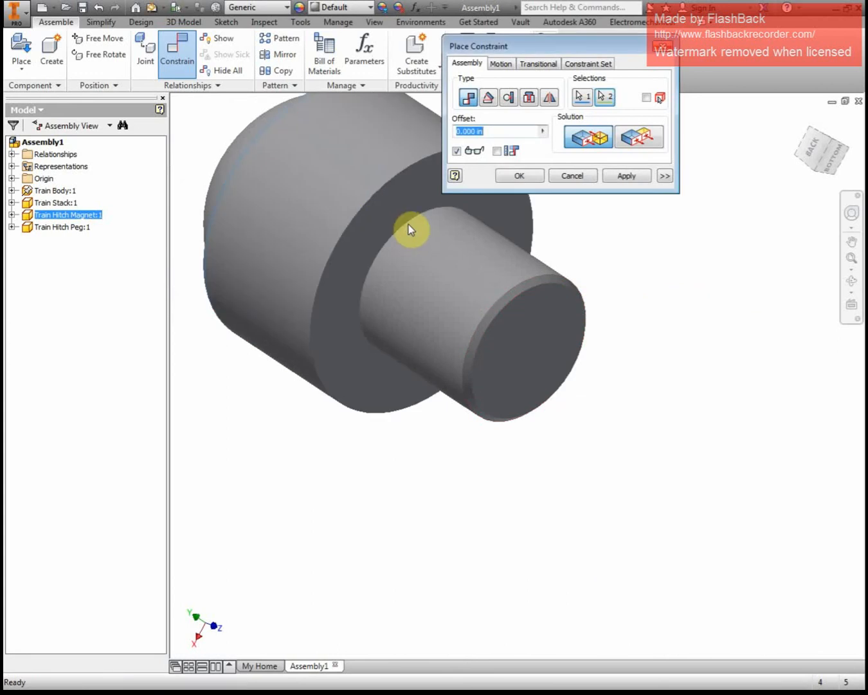
left_click(518, 177)
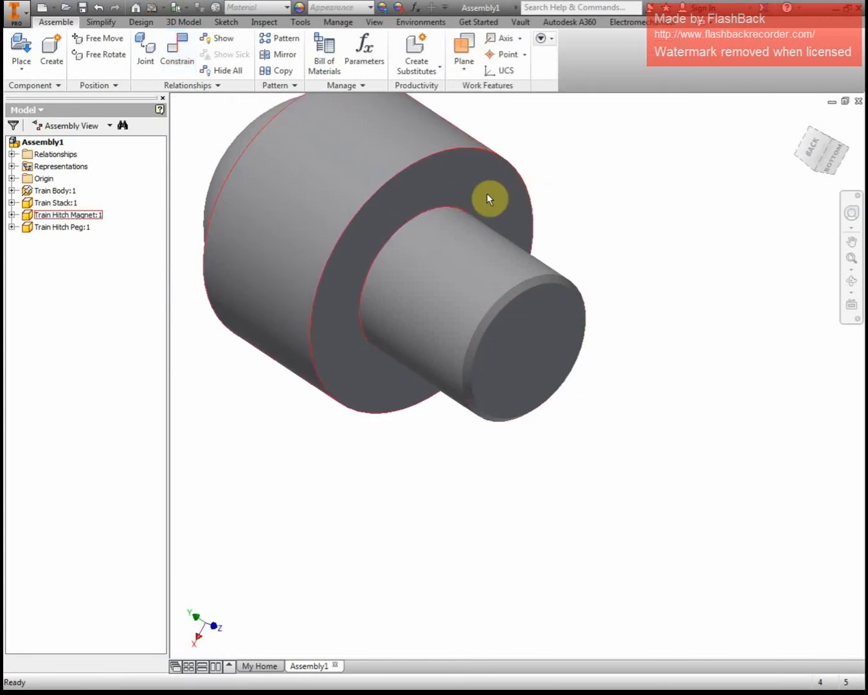
Move the joined Train Hitch Magnet and Train Hitch Peg through free space to test that they travel together.
middle_click_drag(427, 231, 639, 373, "shift")
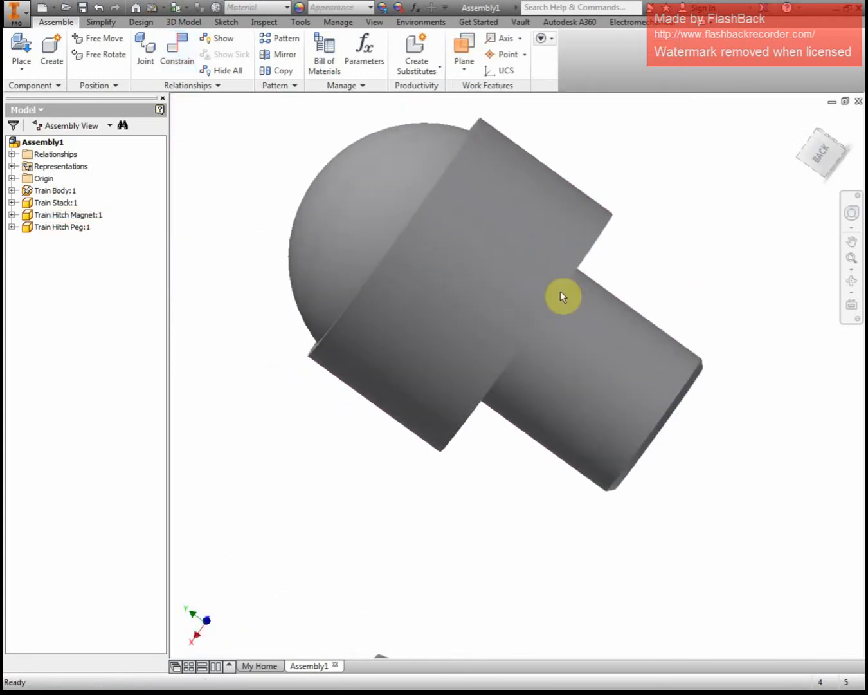
left_click_drag(496, 242, 626, 301)
left_click_drag(756, 438, 726, 341)
left_click(614, 280)
scroll(595, 391, "down", 3)
scroll(683, 262, "down", 5)
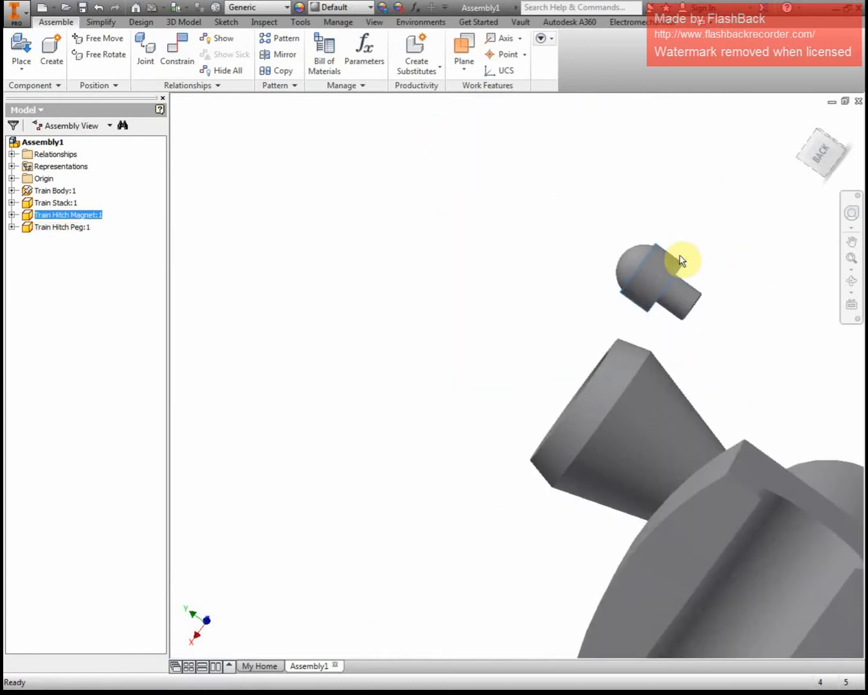
left_click(819, 154)
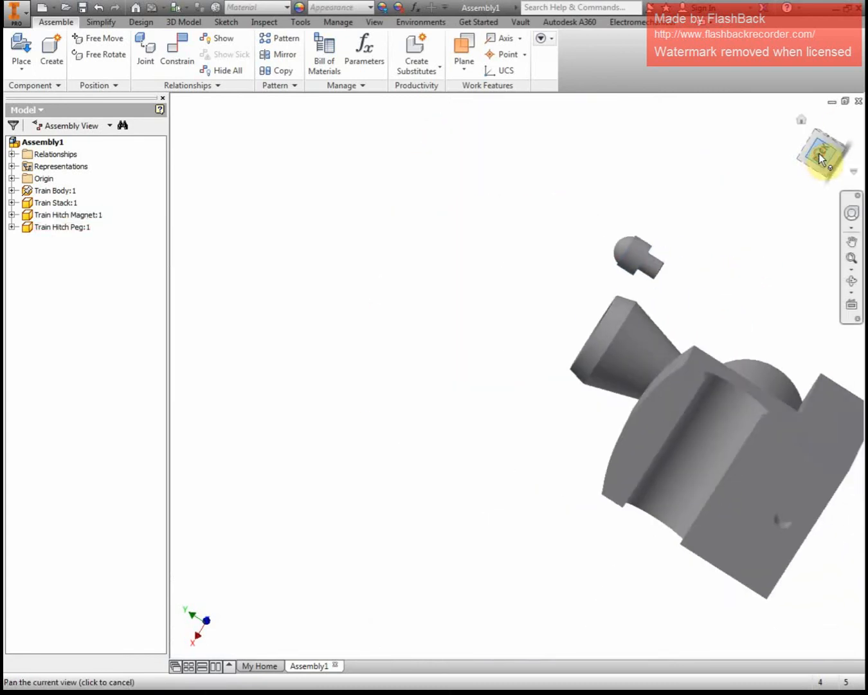
Move the joined Train Hitch Peg and Train Hitch Magnet into the free space behind the Train Body's cab end.
left_click_drag(394, 298, 696, 437)
left_click(820, 164)
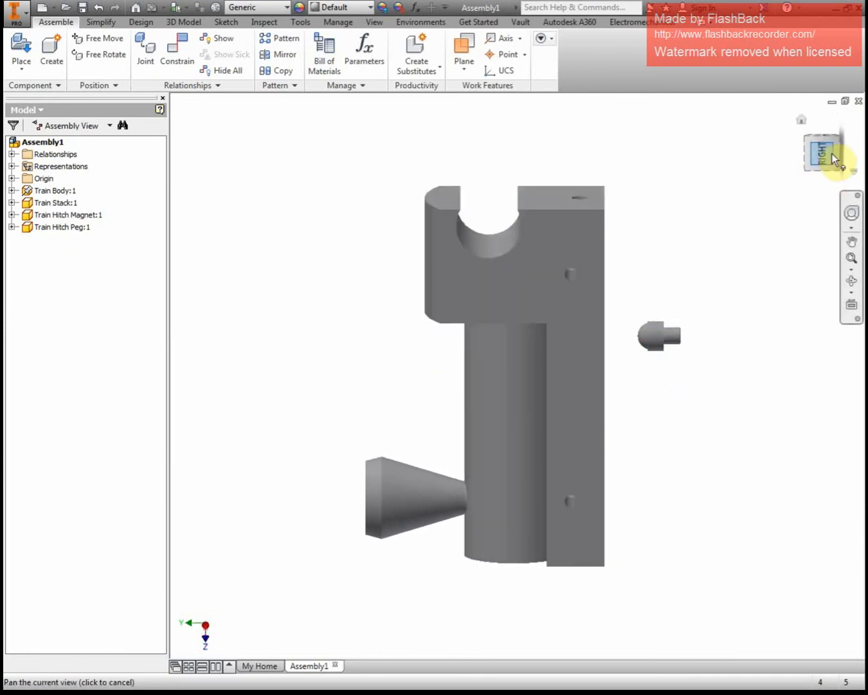
left_click(855, 135)
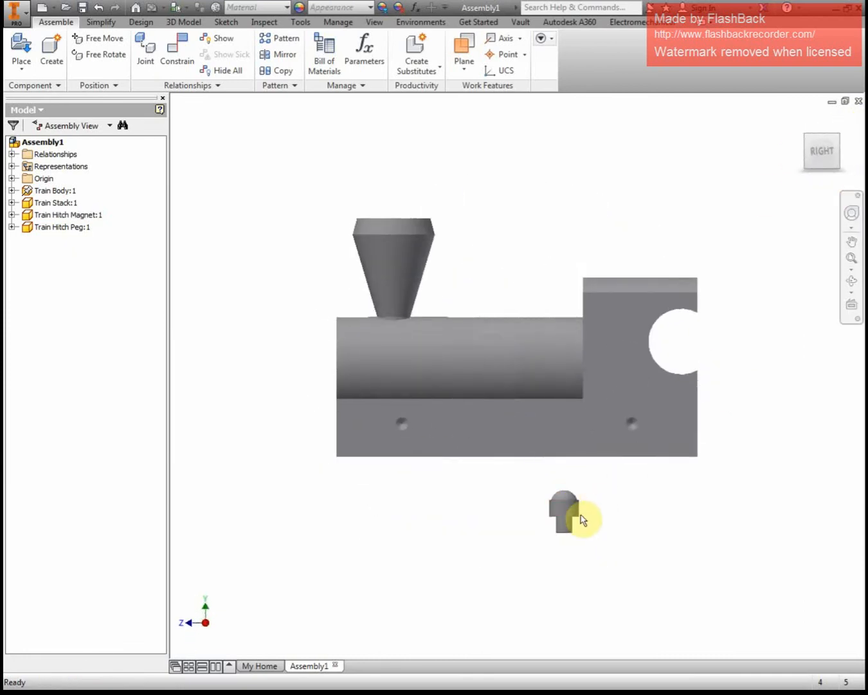
left_click_drag(577, 513, 756, 380)
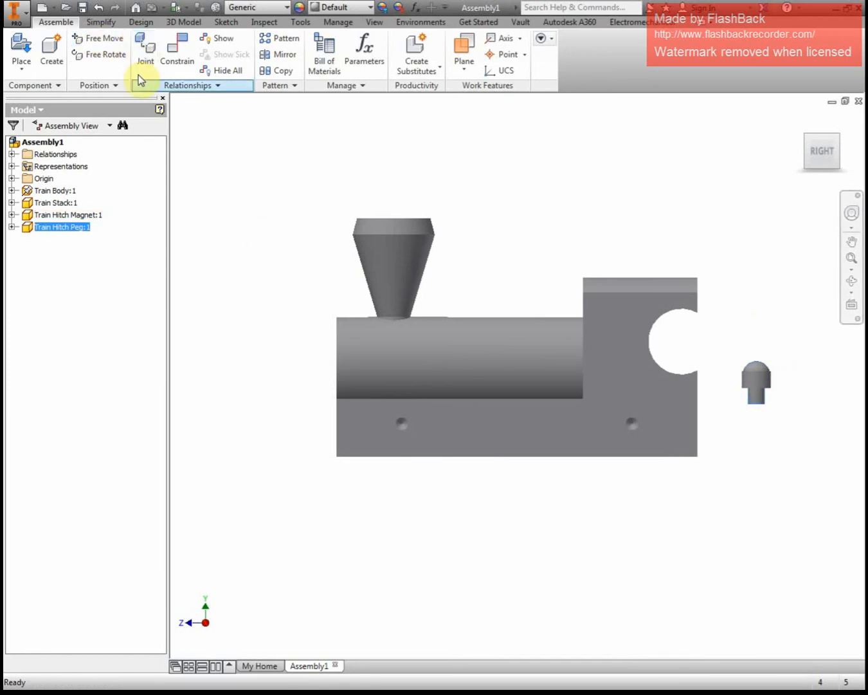
Free-rotate the Train Hitch Magnet and Train Hitch Peg together until the peg's shank points towards the rear of the Train Body.
left_click_drag(726, 342, 803, 441)
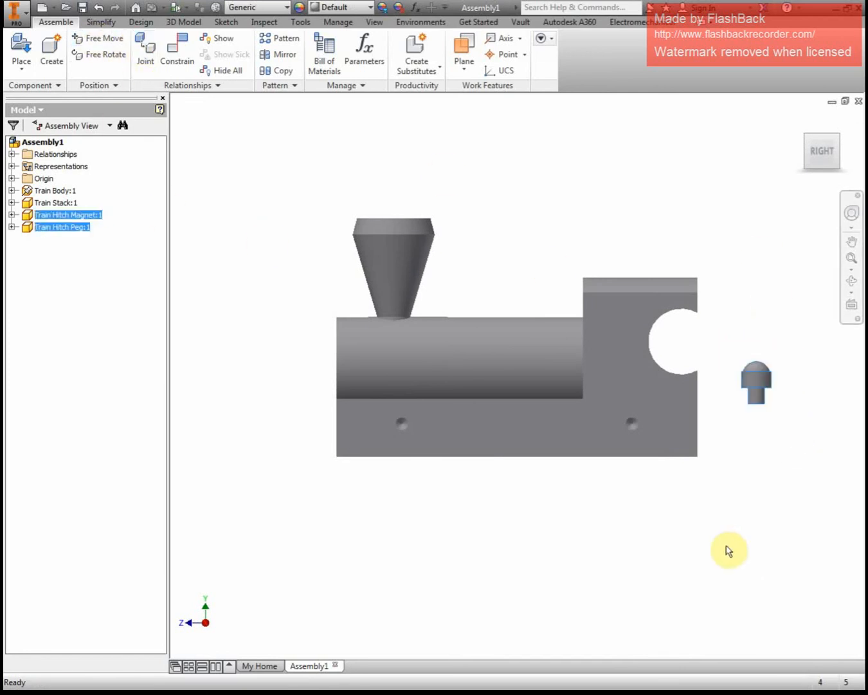
left_click(103, 55)
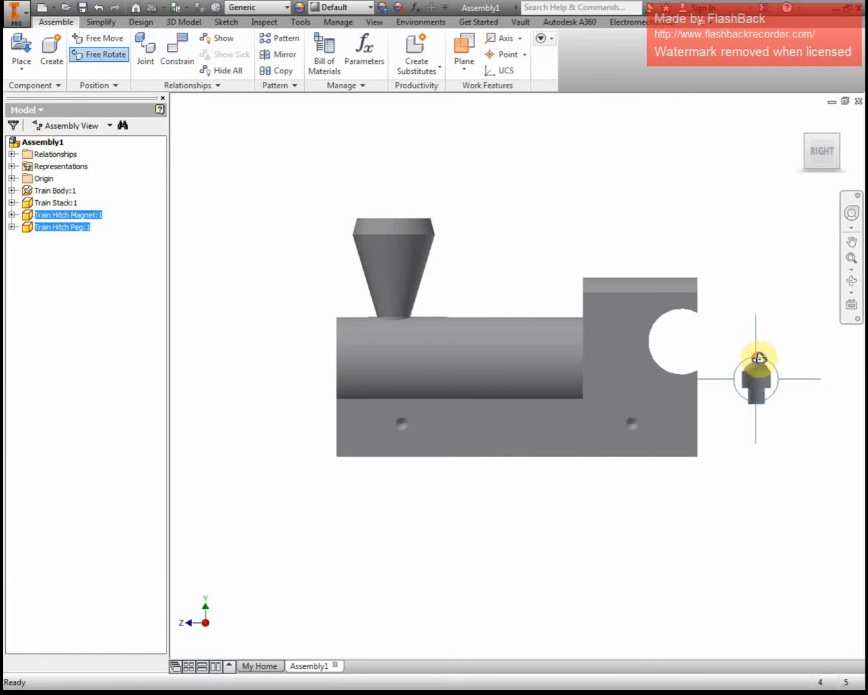
left_click_drag(794, 345, 747, 290)
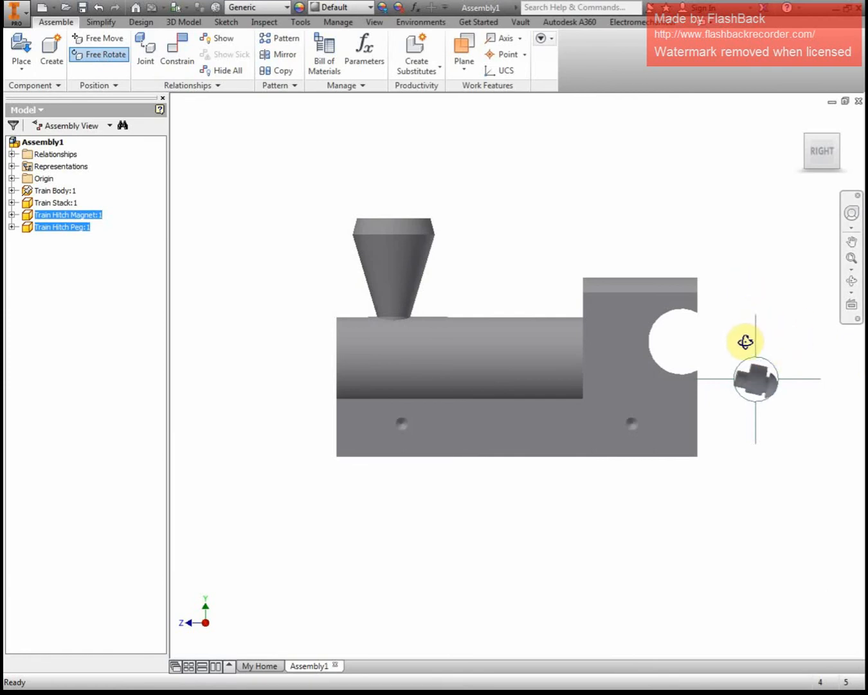
key("Escape")
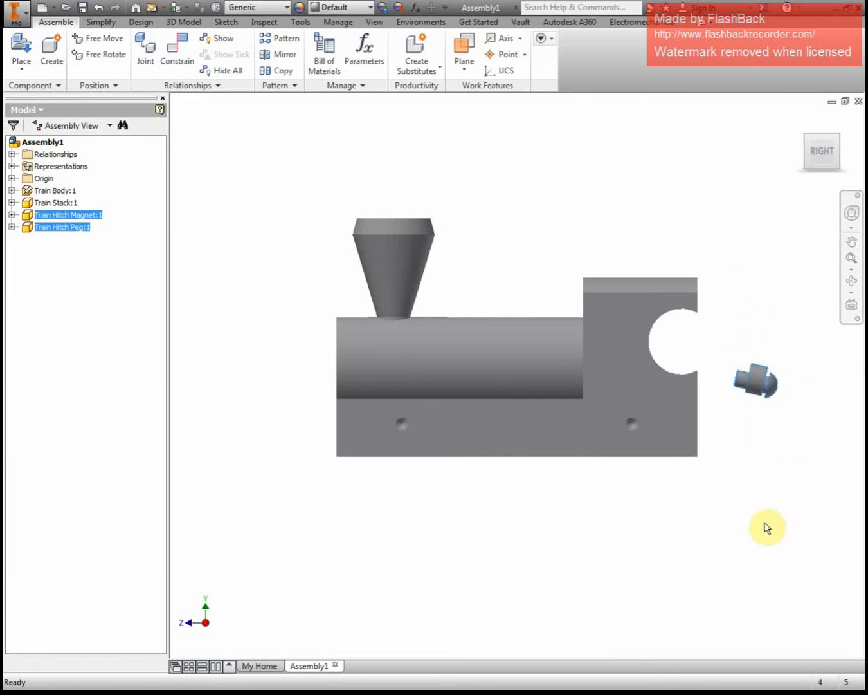
mouse_move(776, 394)
left_mouse_down()
mouse_move(768, 391)
mouse_move(776, 379)
left_mouse_up()
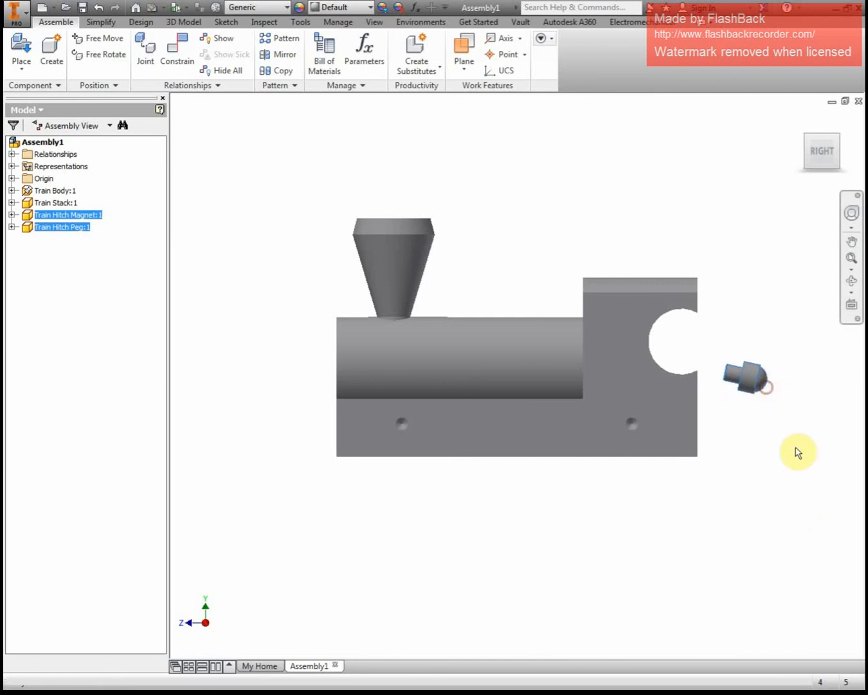
Apply an Insert constraint, opposed with 0.000 in offset, between the end edge of the peg's shank and the hole in the Train Body's rear face.
scroll(769, 379, "up", 3)
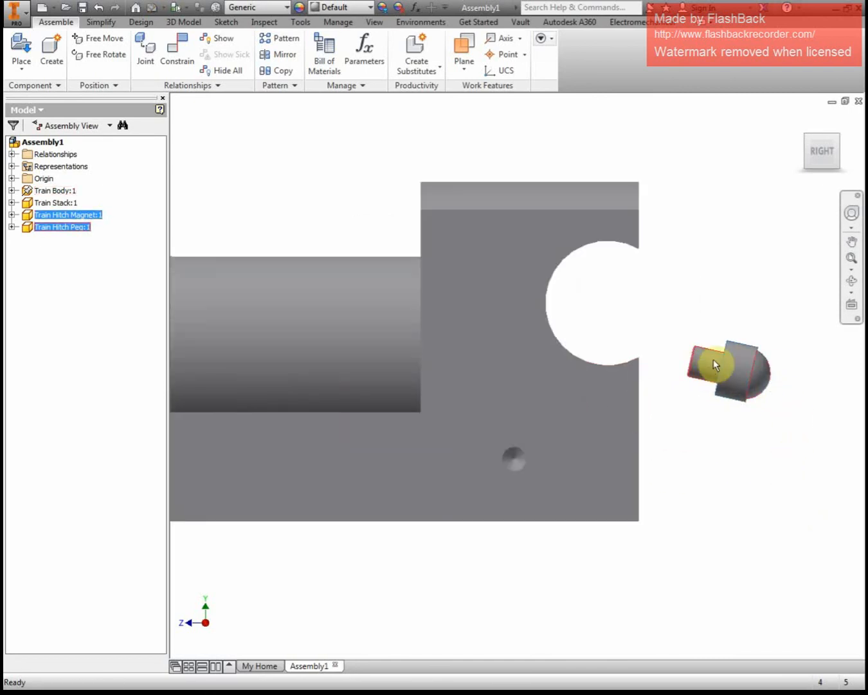
left_click(180, 52)
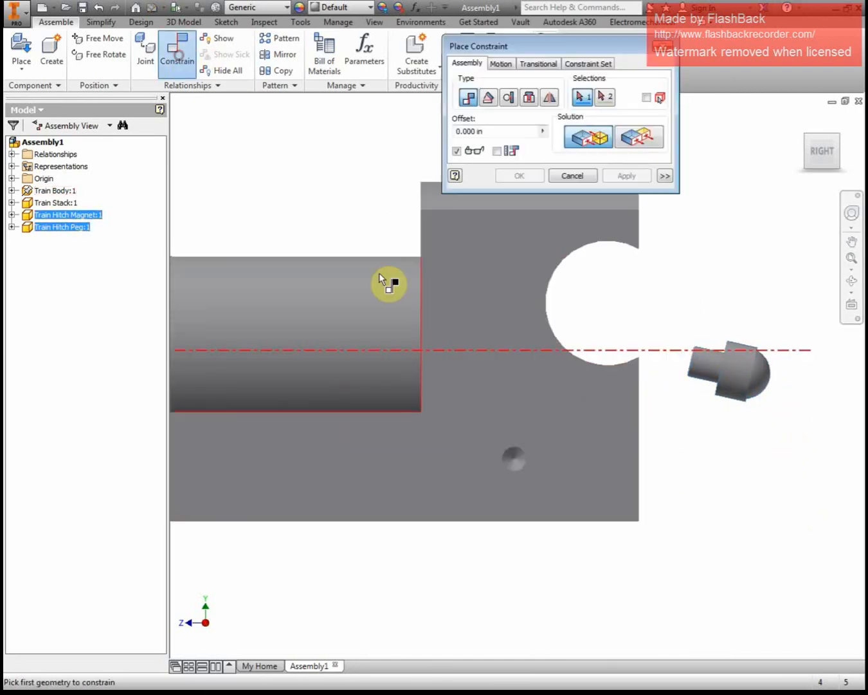
left_click_drag(607, 40, 705, 97)
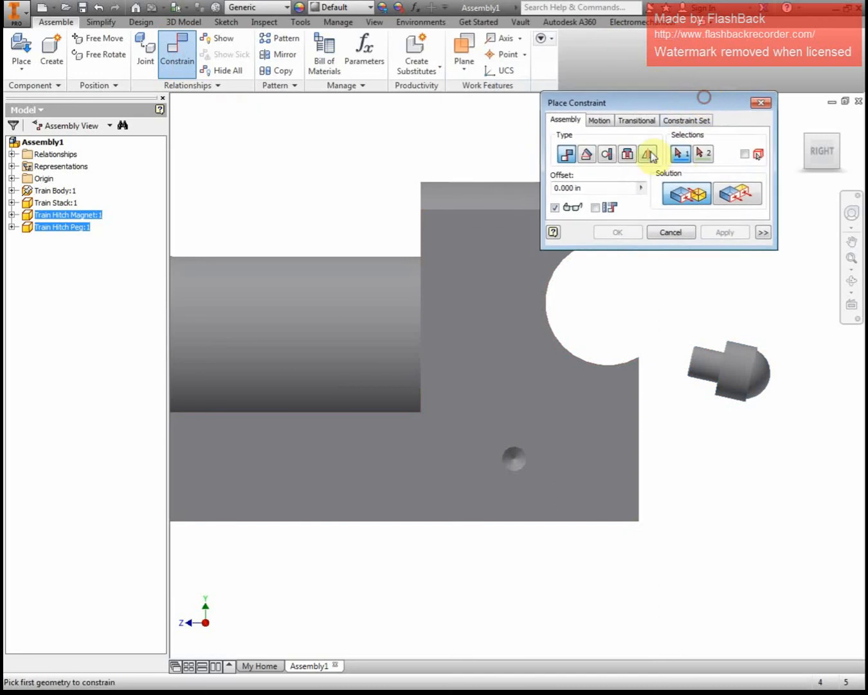
left_click(627, 154)
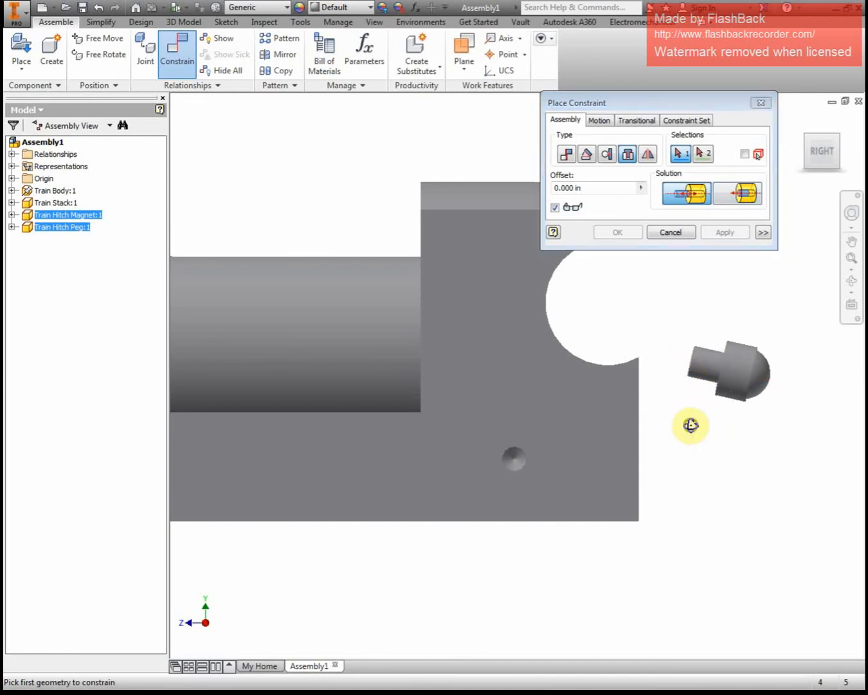
middle_click_drag(690, 424, 711, 434, "shift")
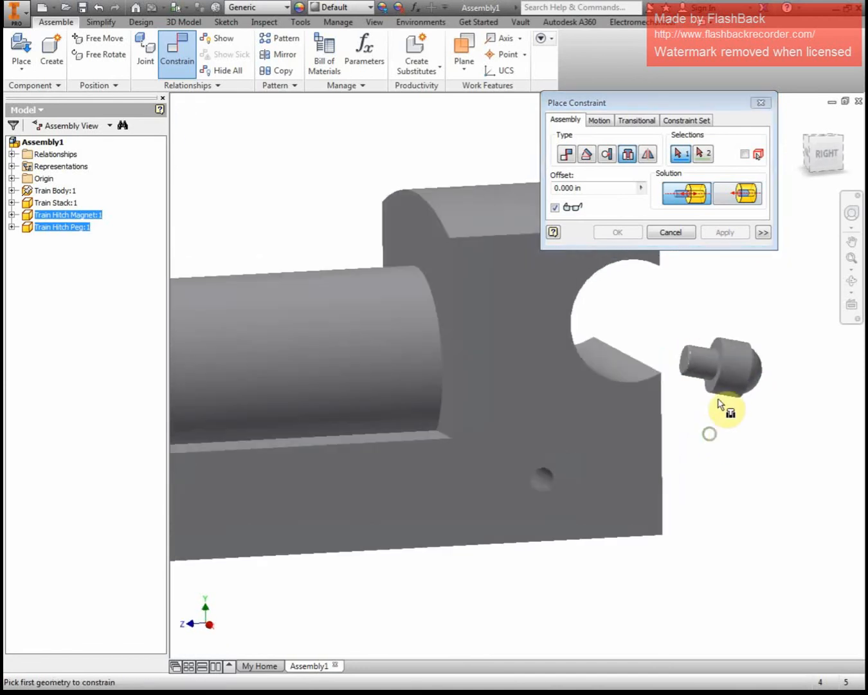
left_click(706, 358)
middle_click_drag(740, 471, 667, 442, "shift")
left_click(669, 482)
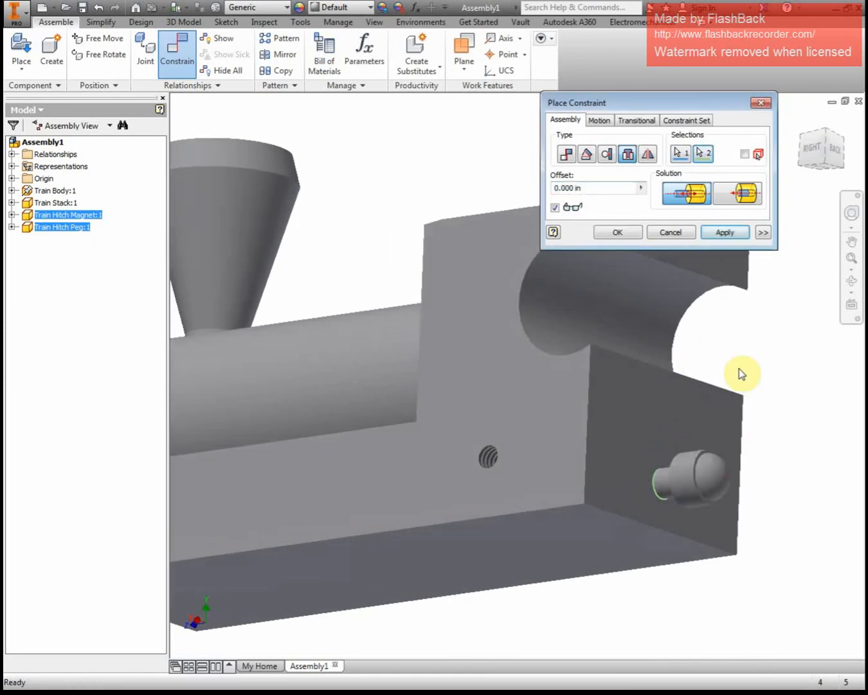
middle_click_drag(591, 639, 624, 633, "shift")
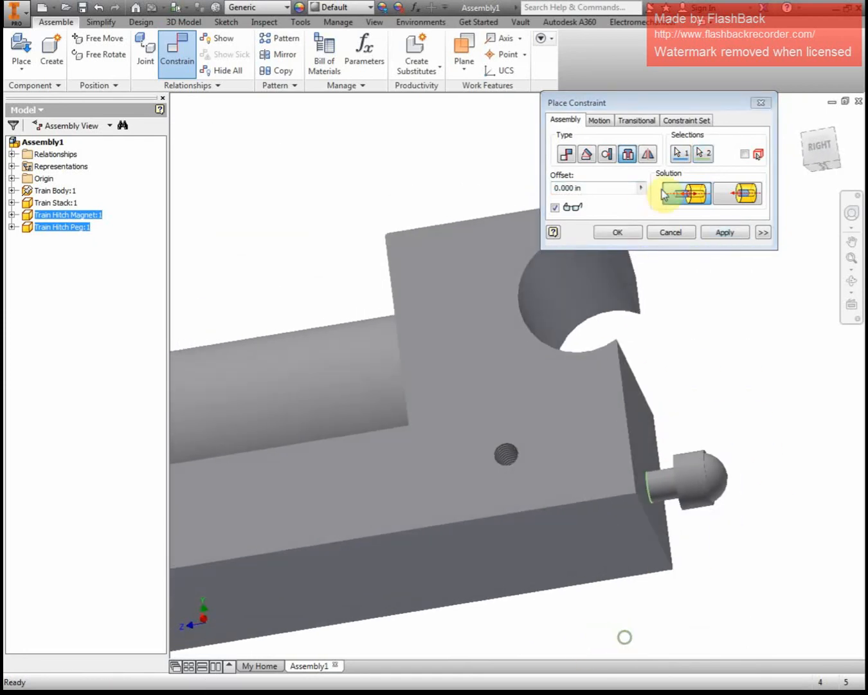
left_click(616, 232)
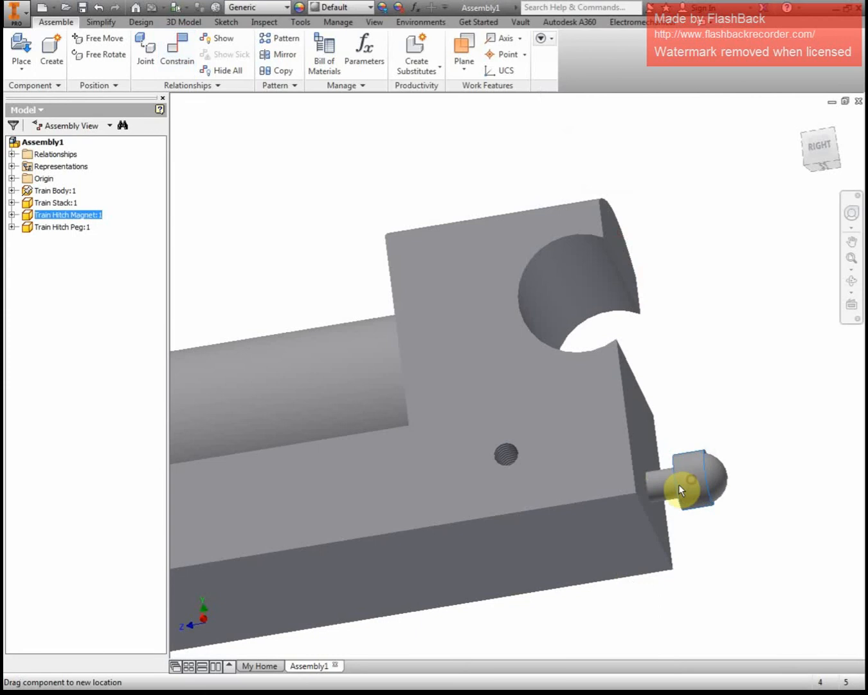
Test whether the hitch parts can be pulled off the Train Body and list the constraints of the Train Hitch Magnet and Train Hitch Peg.
left_click_drag(677, 486, 724, 484)
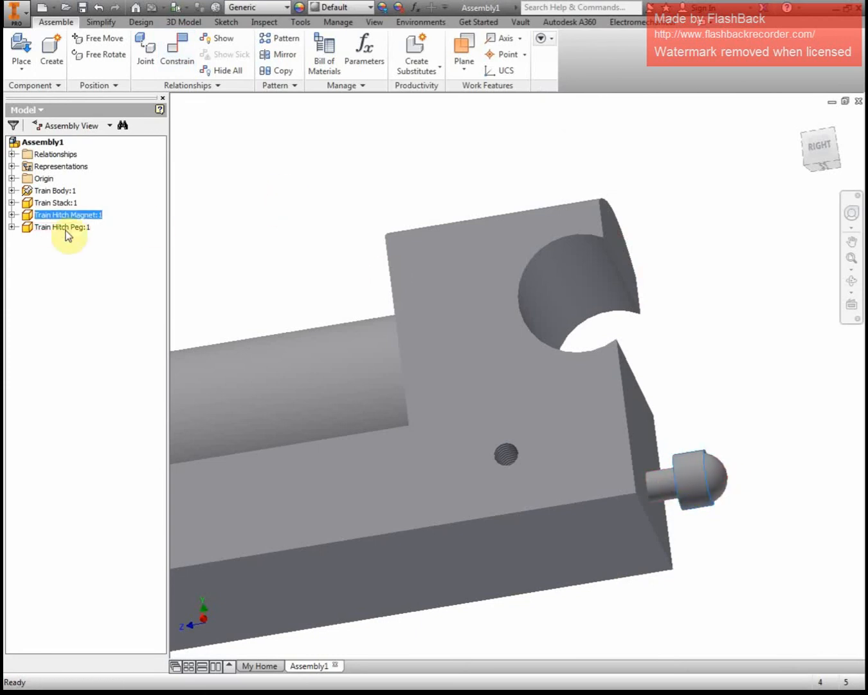
left_click(10, 220)
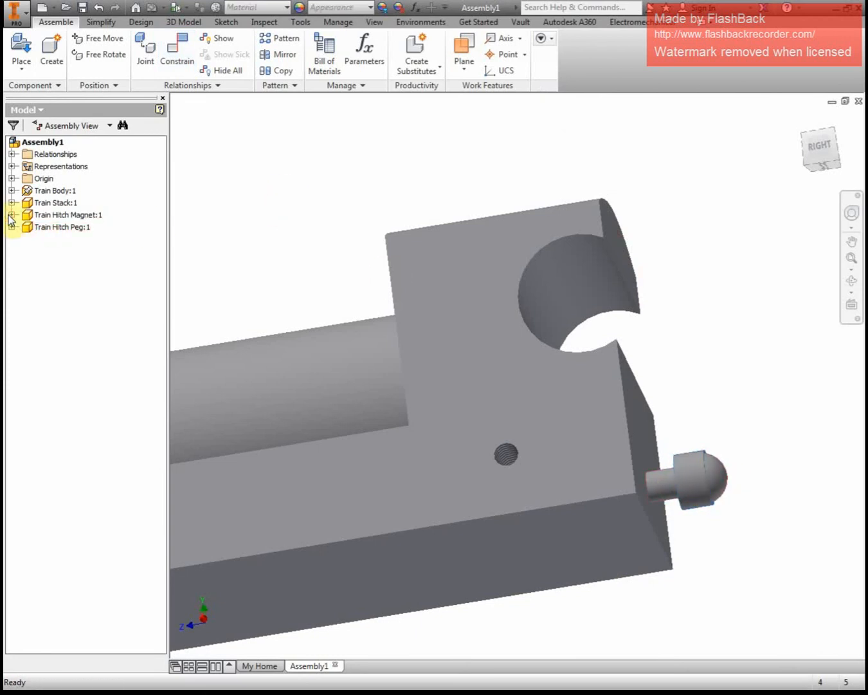
left_click(11, 215)
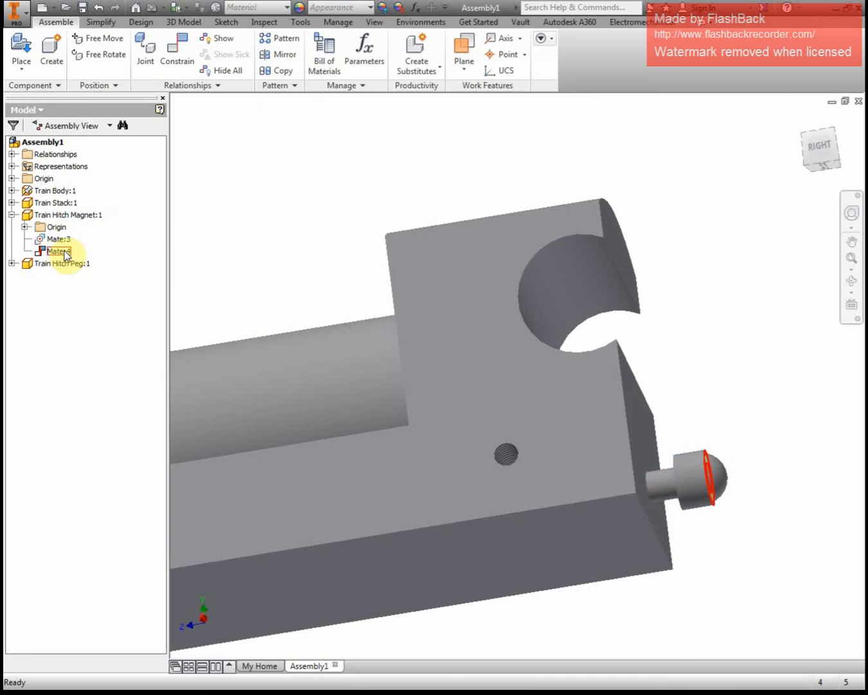
left_click(12, 263)
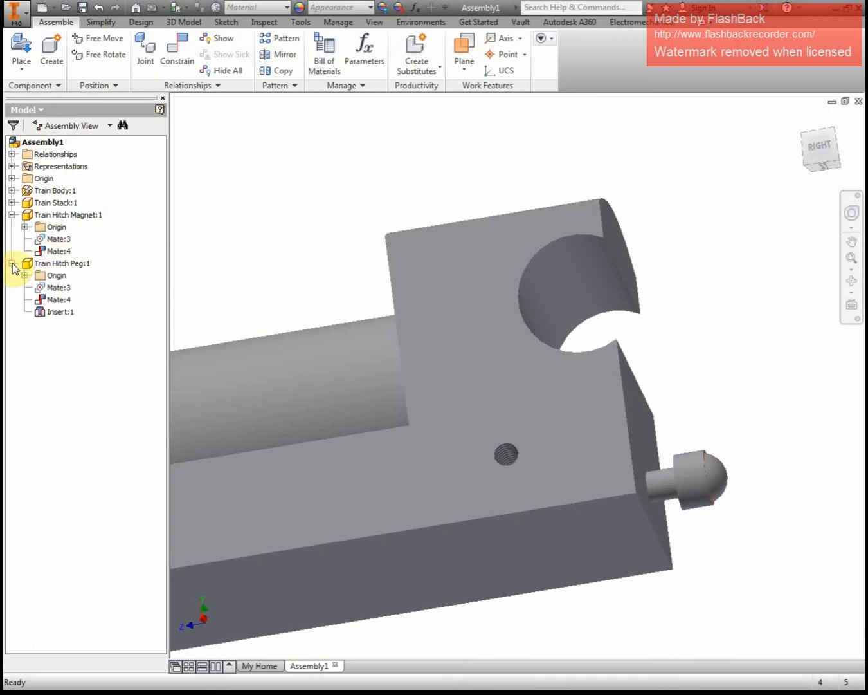
Set the offset of the Train Hitch Peg's Insert constraint to 0.2 in.
double_click(61, 312)
left_click_drag(57, 335, 364, 123)
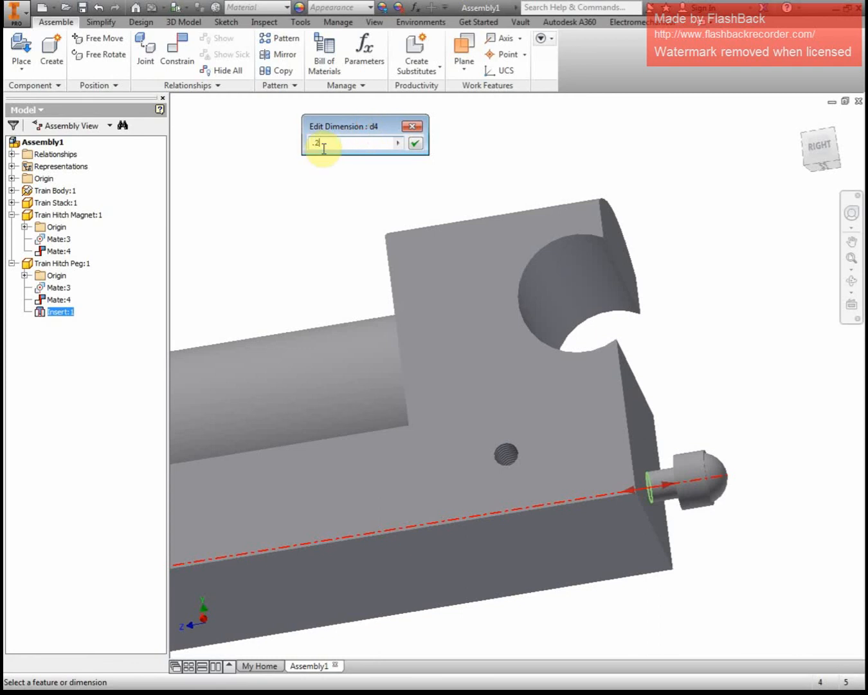
type(".2")
left_click(416, 144)
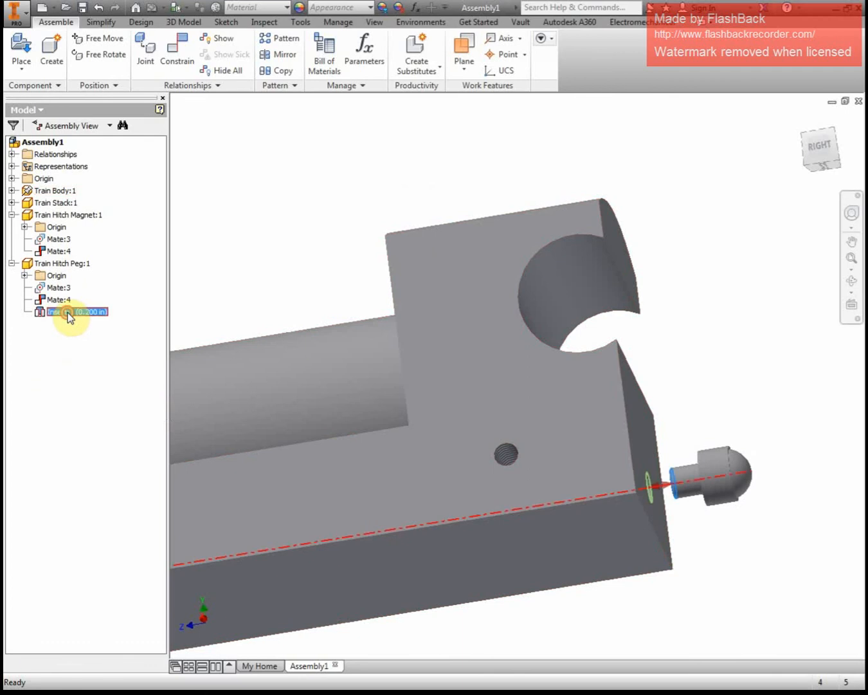
Set the offset of the Train Hitch Peg's Insert constraint to -0.25 in so the shank sinks into the Train Body.
double_click(68, 313)
left_click_drag(77, 342, 255, 184)
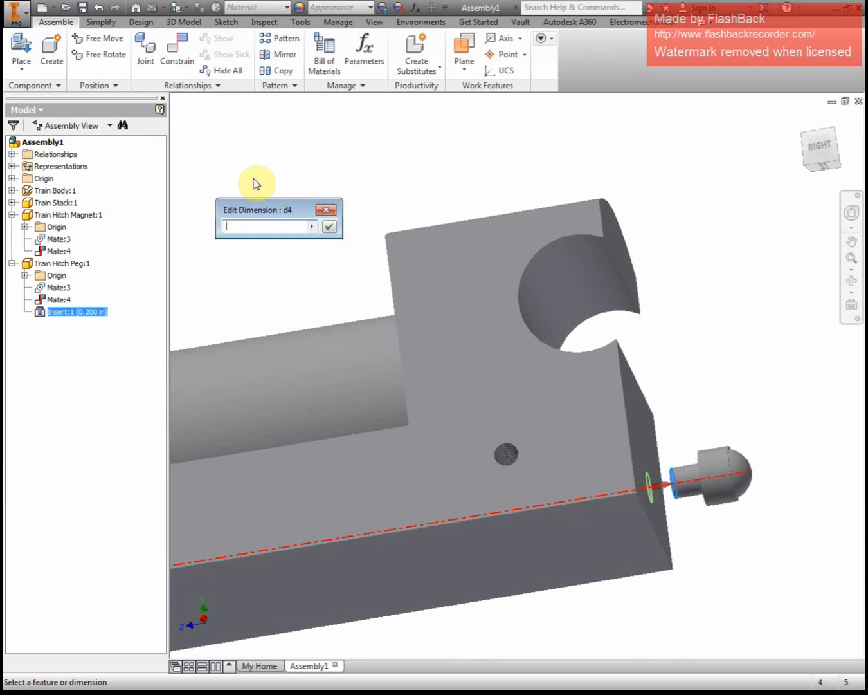
type("-.25")
key("Return")
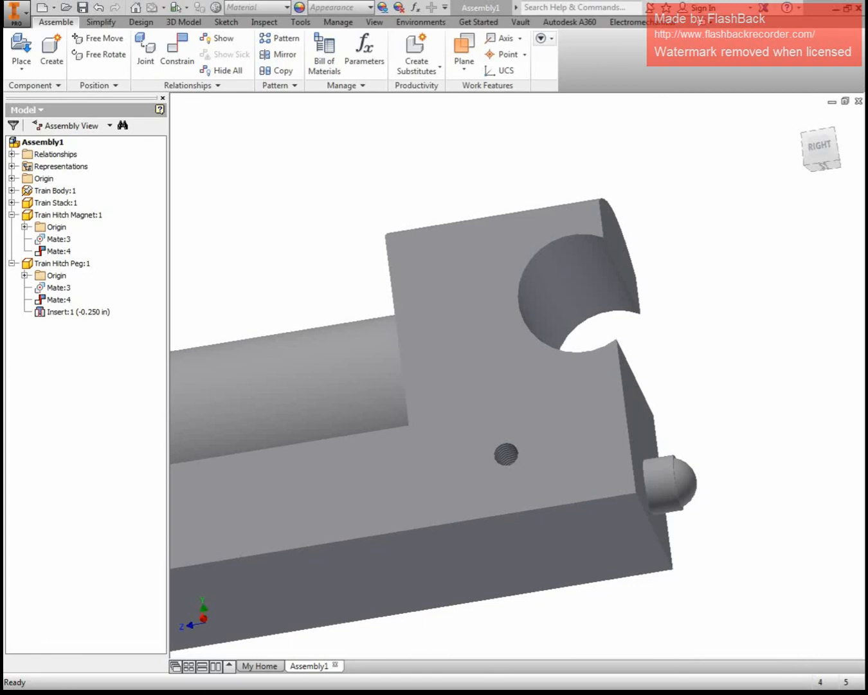
Check the Hitch Magnet and Hitch Peg drawings in the 8.1a.A MiniatureTrainOPTIONAL Word document and test the constrained hitch parts for movement.
left_click_drag(5, 117, 592, 13)
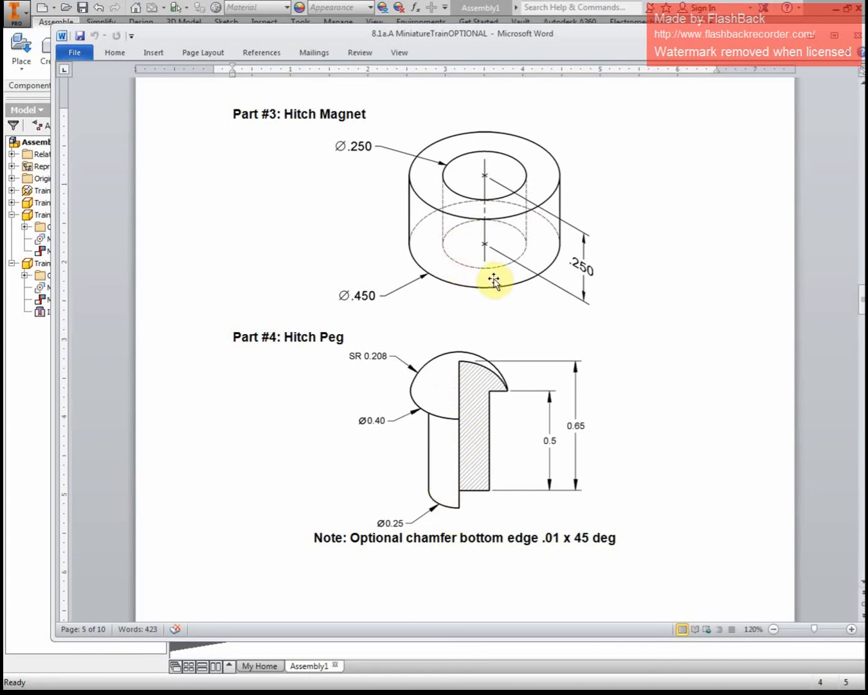
left_click_drag(674, 31, 182, 201)
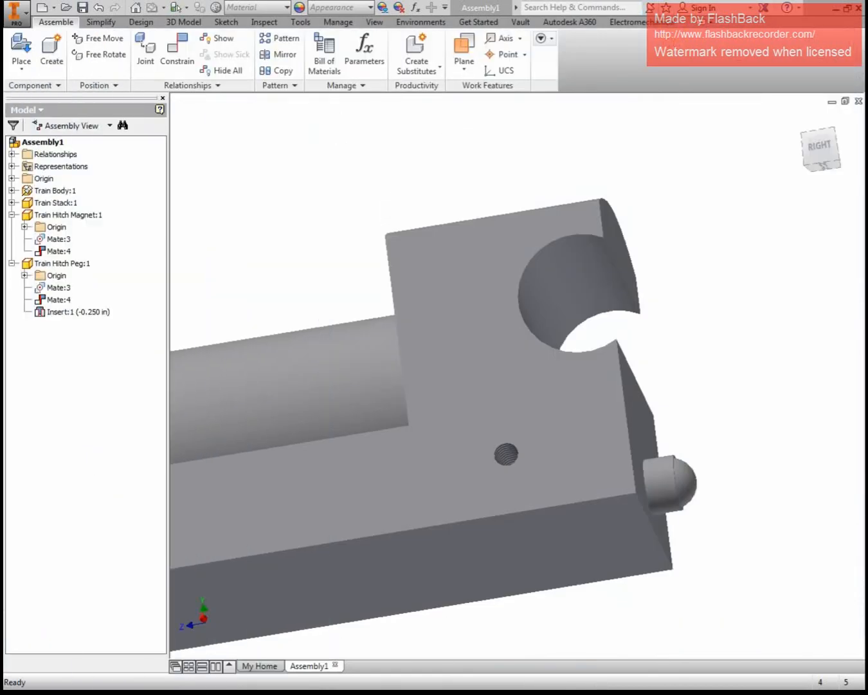
left_click_drag(653, 506, 657, 506)
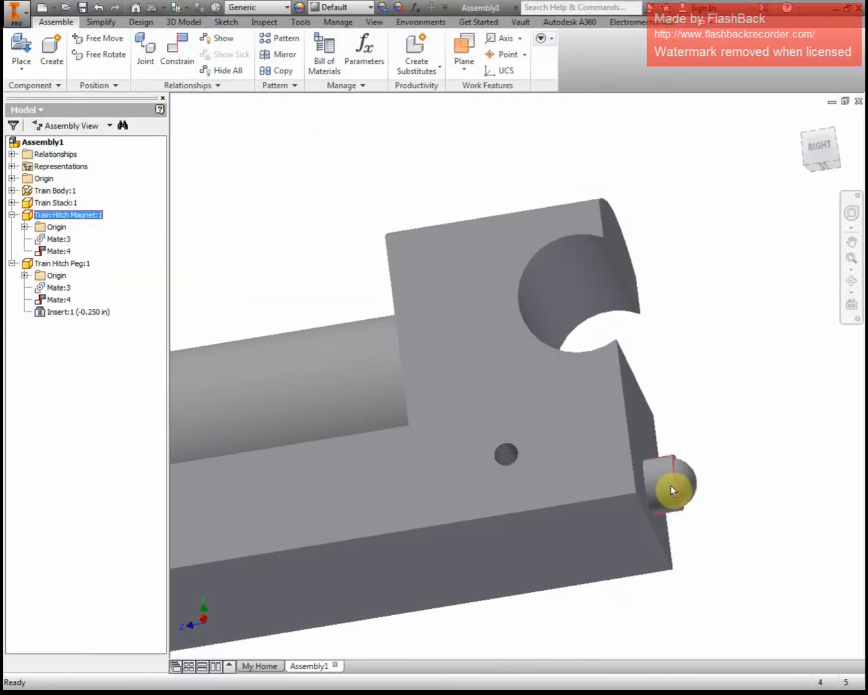
left_click(535, 388)
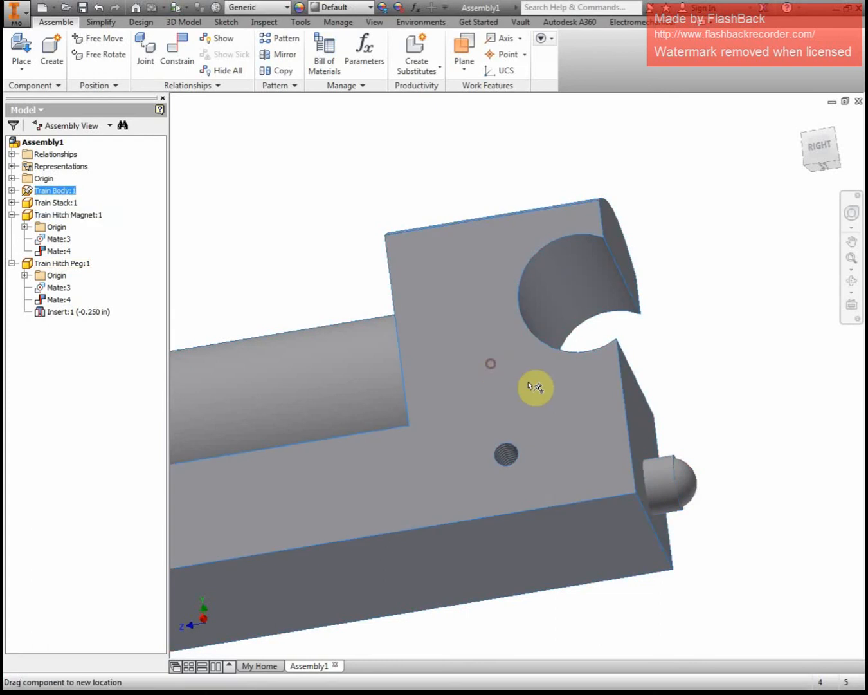
left_click(679, 482)
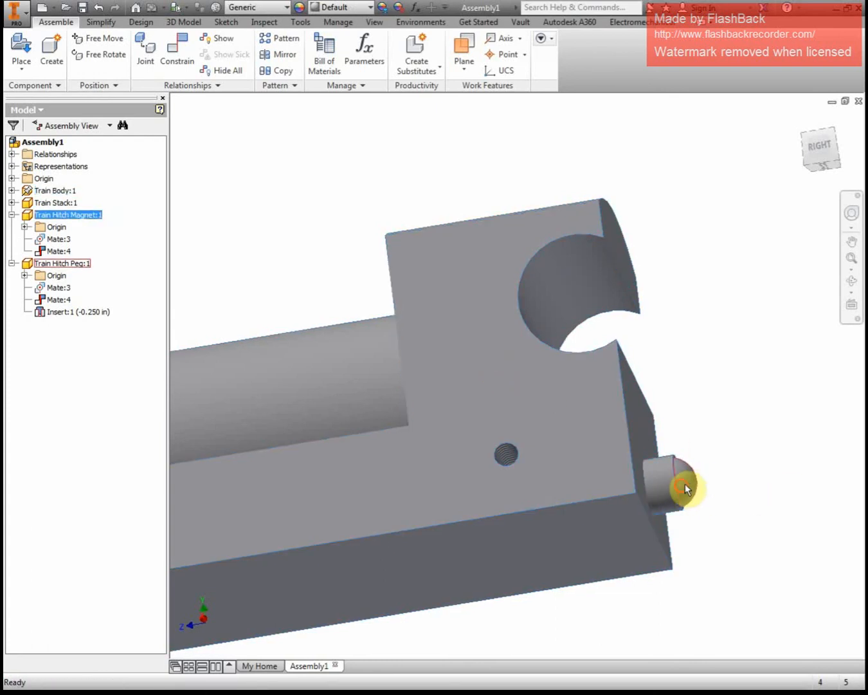
left_click(683, 486)
Open the Train Body for in-place editing within the assembly.
left_click_drag(823, 146, 799, 119)
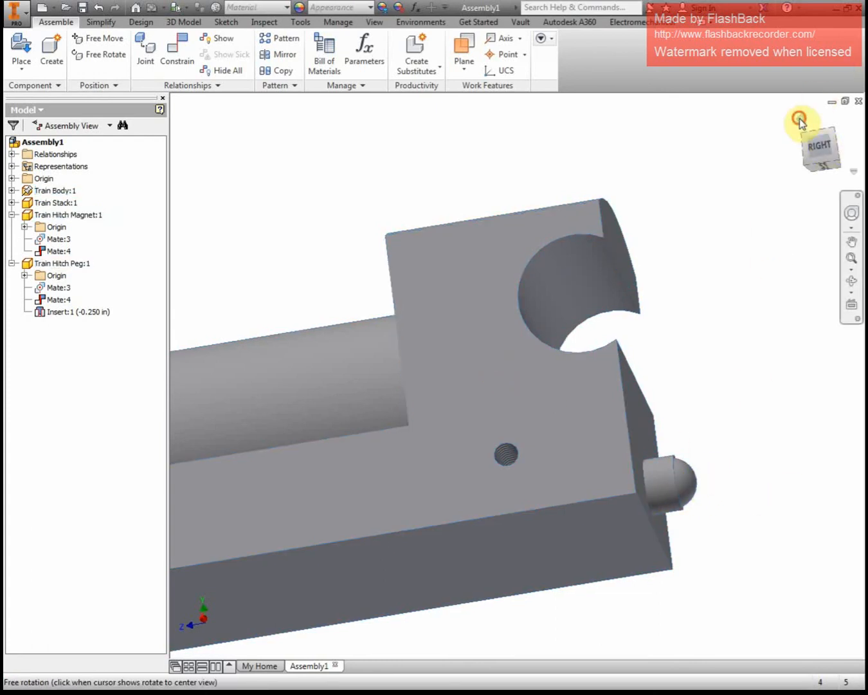
left_click(799, 118)
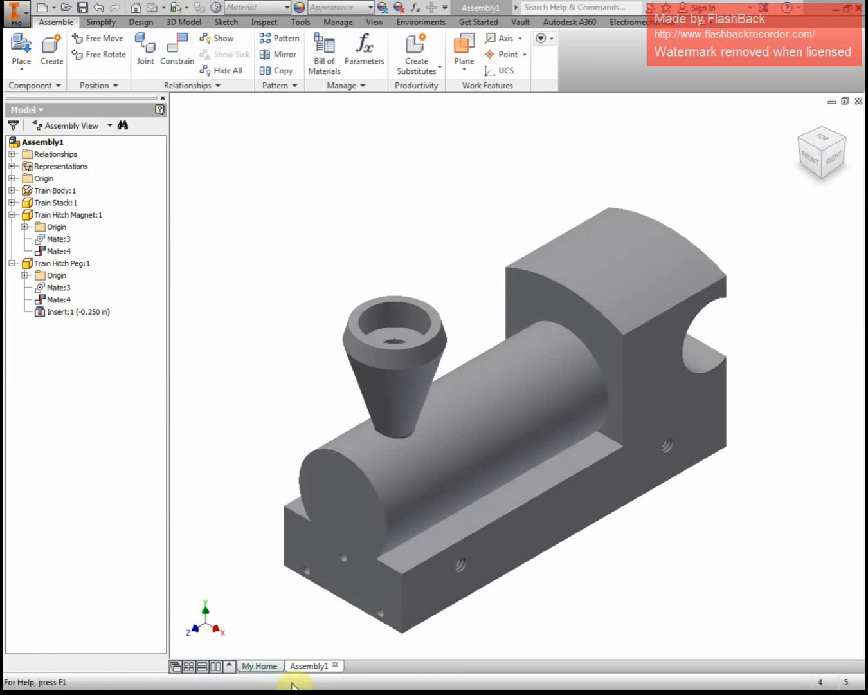
left_click(544, 380)
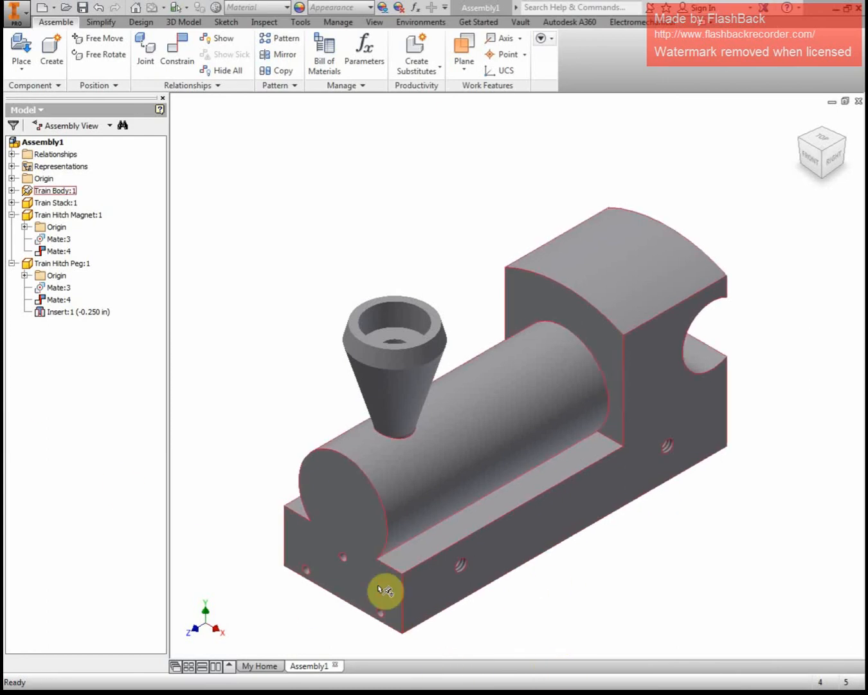
middle_click_drag(339, 576, 482, 531, "shift")
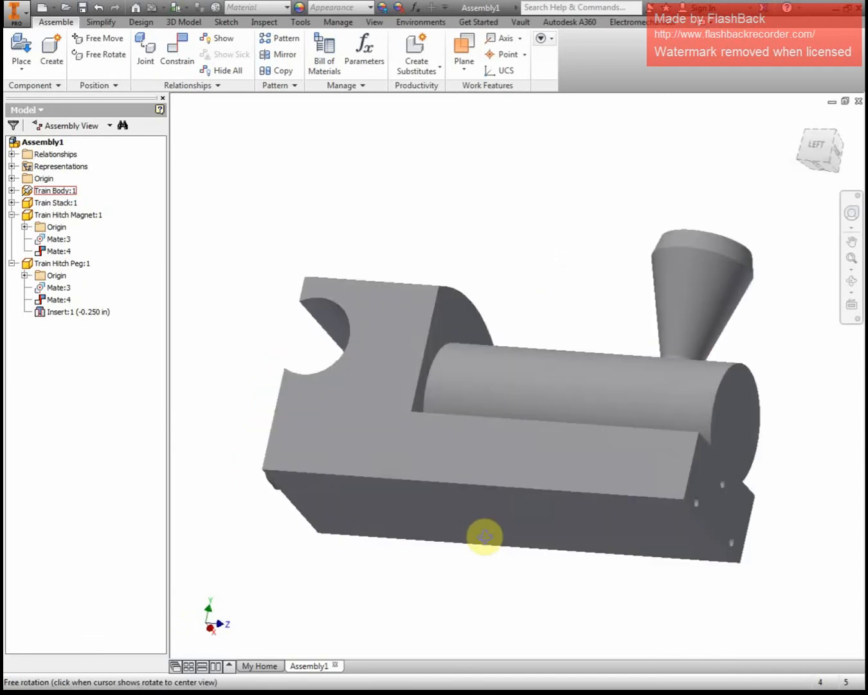
scroll(600, 498, "up", 3)
scroll(414, 428, "down", 3)
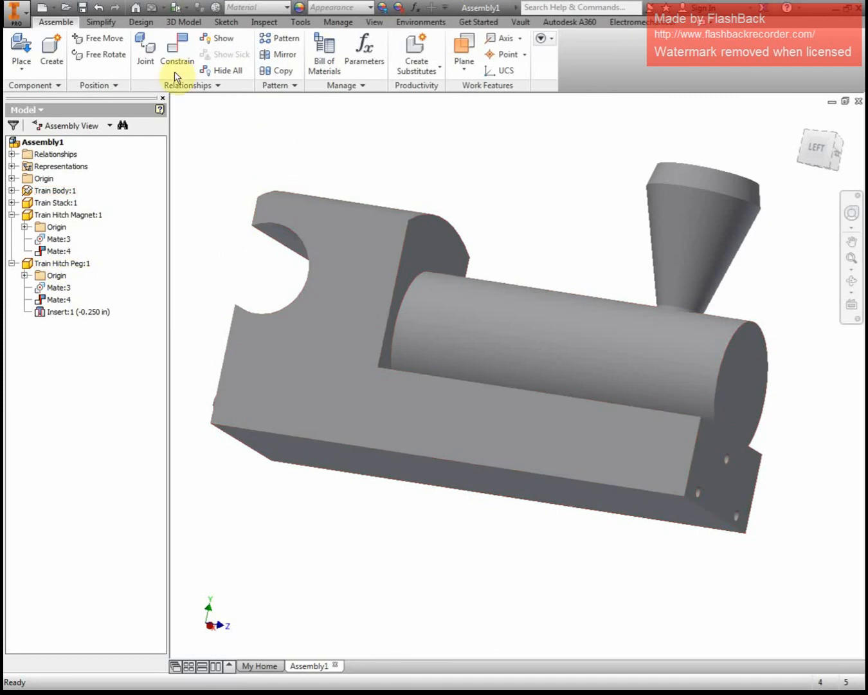
double_click(56, 192)
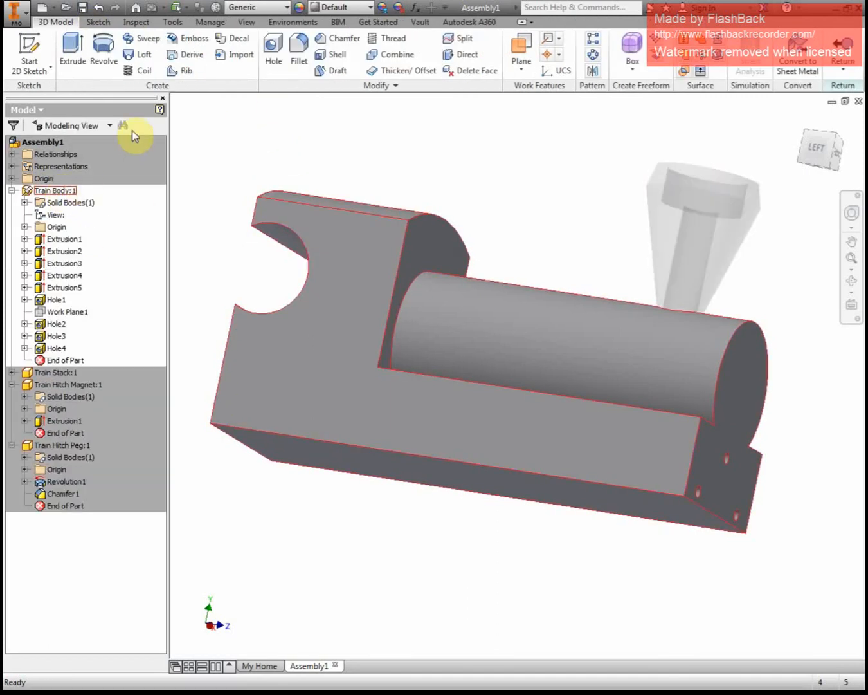
left_click(304, 64)
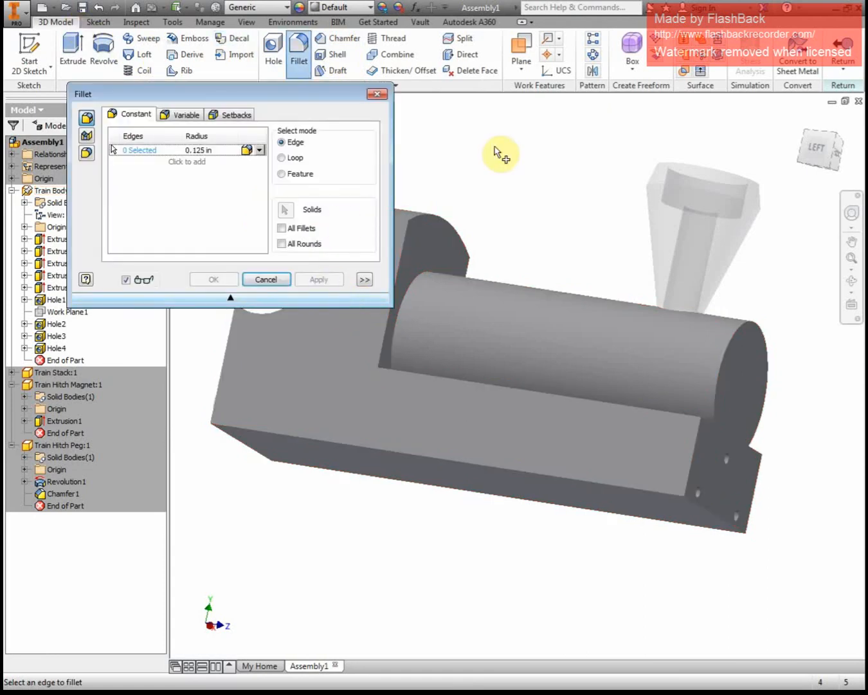
type("0.")
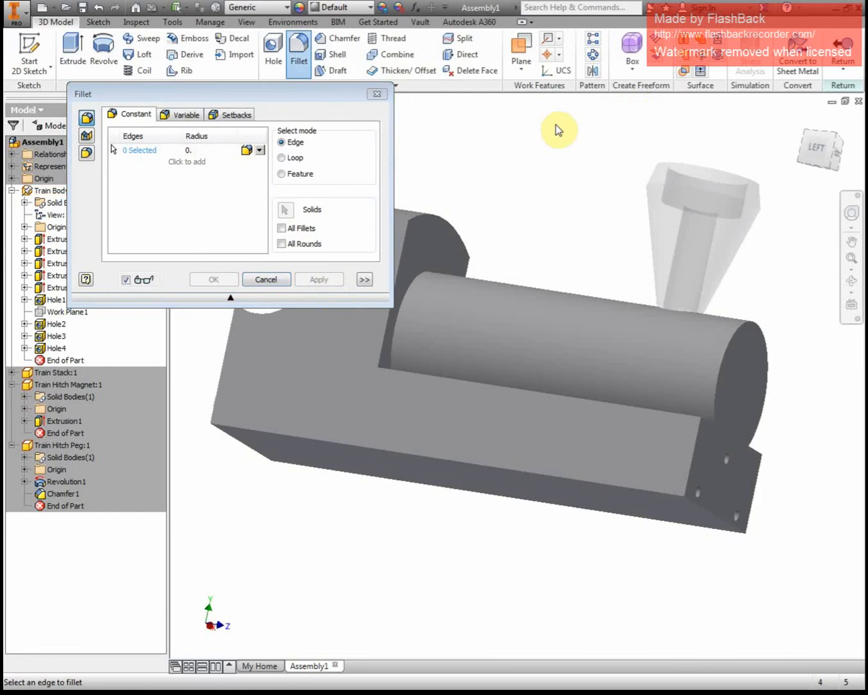
type("1")
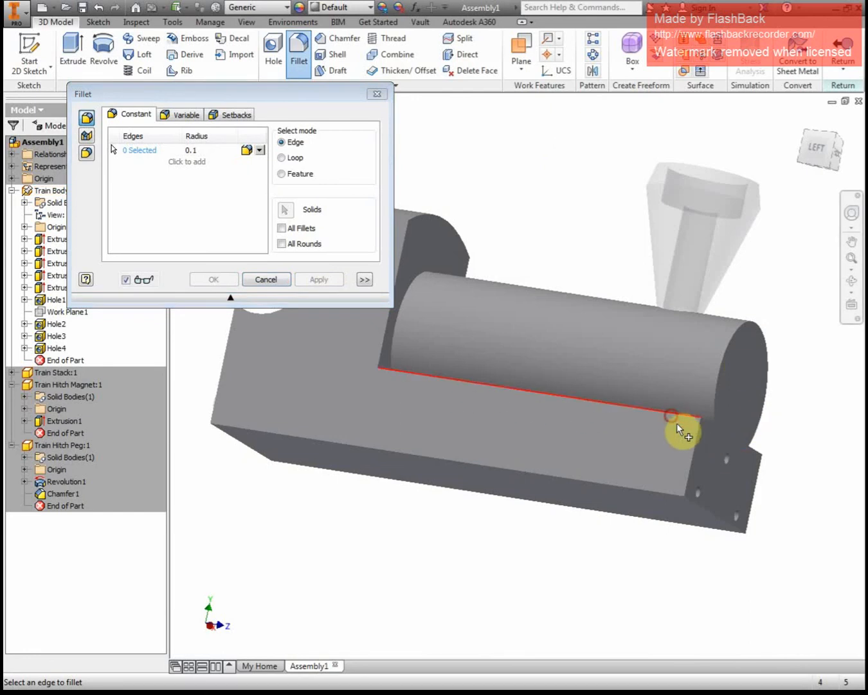
left_click(676, 421)
left_click(684, 478)
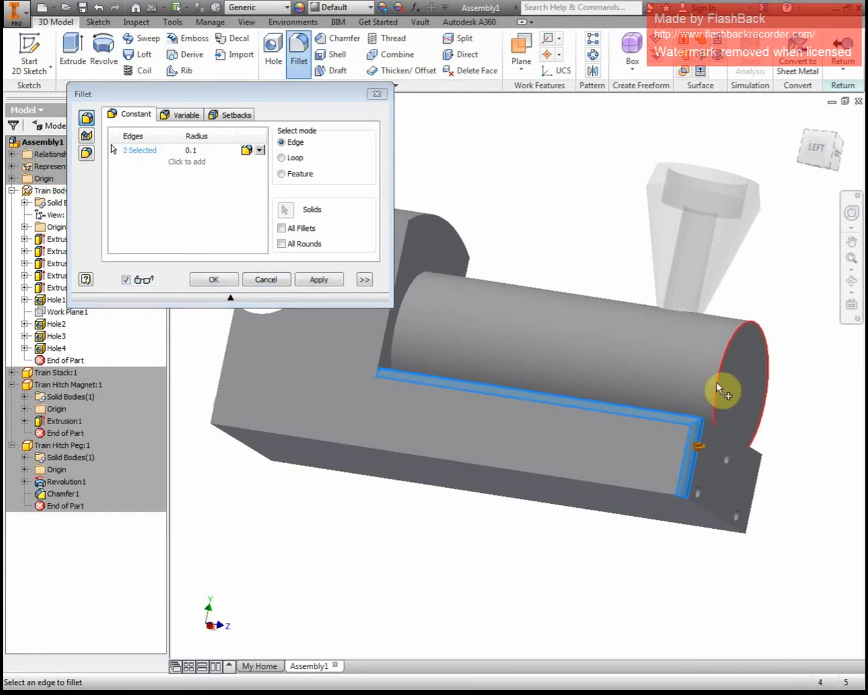
left_click(766, 405)
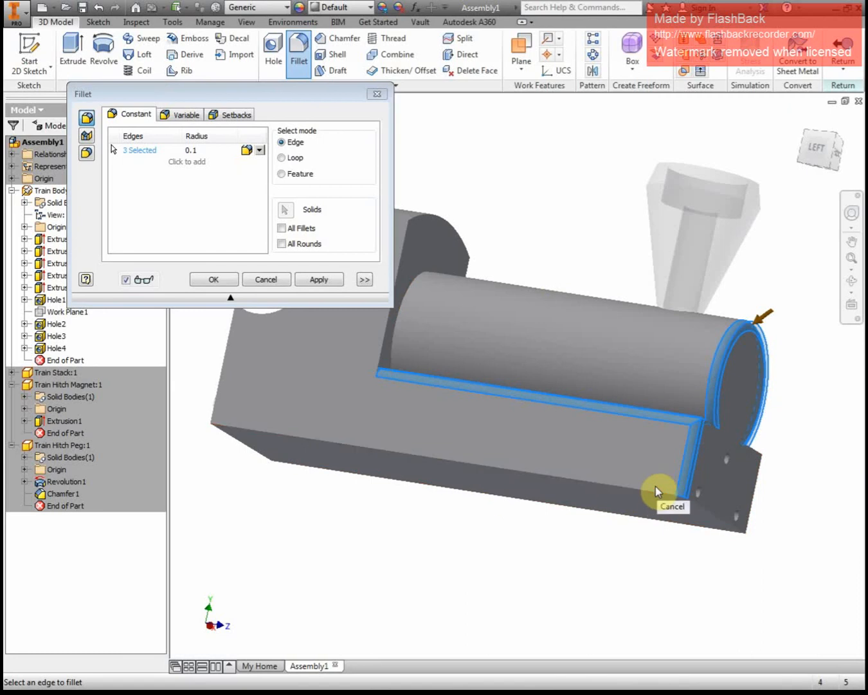
key("Escape")
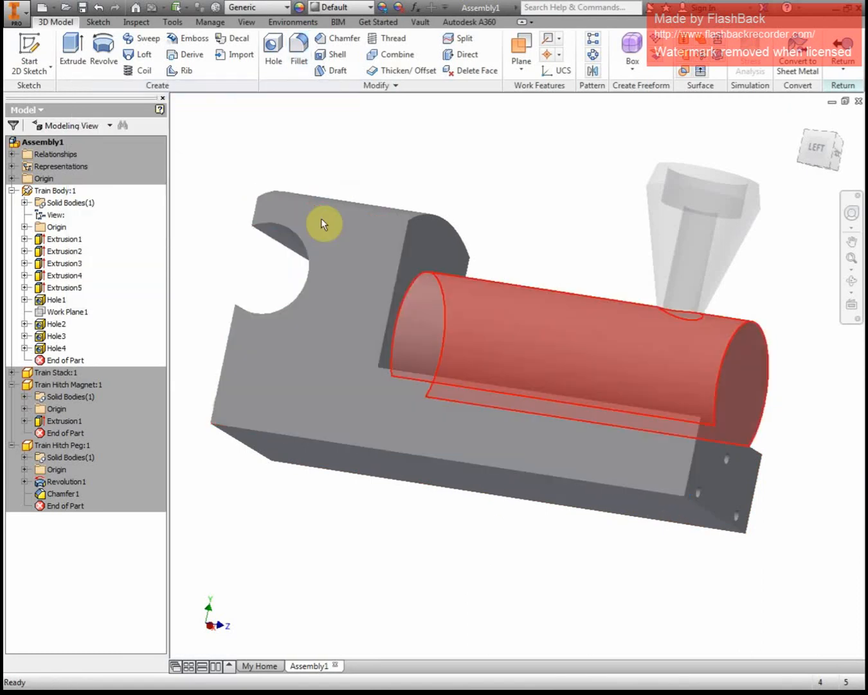